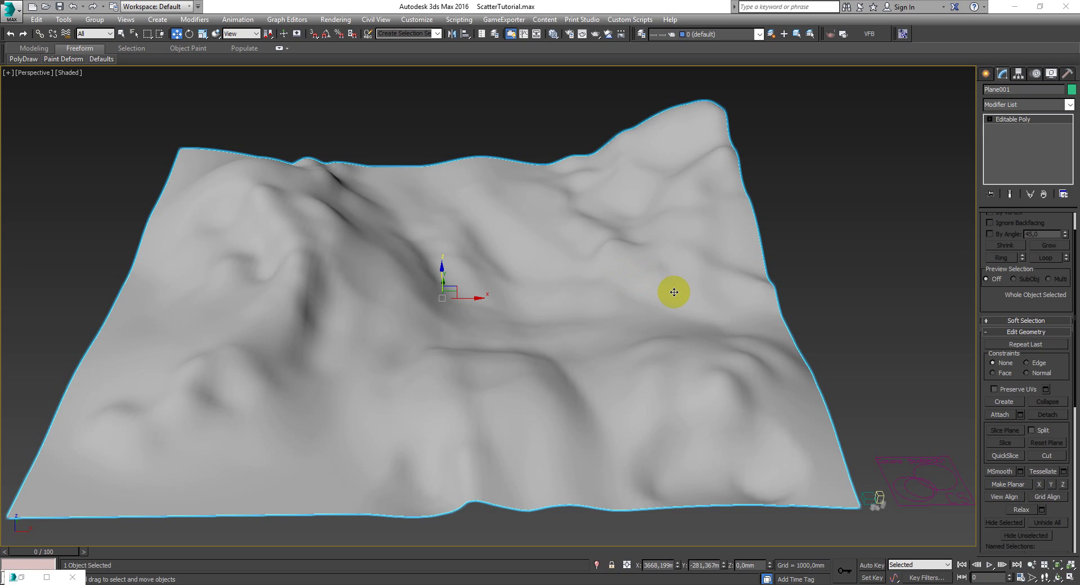
scroll(677, 294, up, 2)
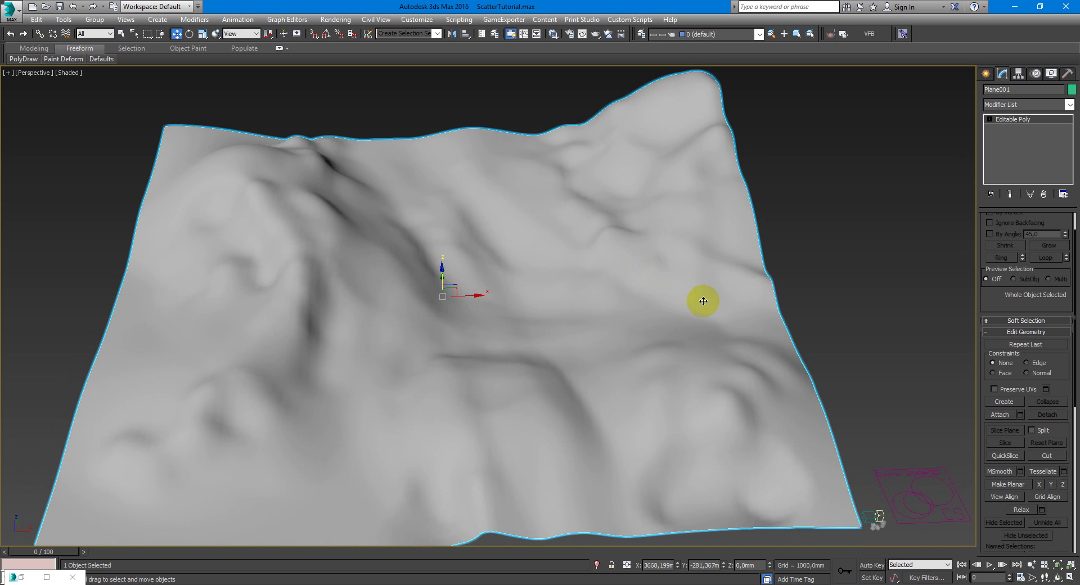
scroll(707, 300, down, 3)
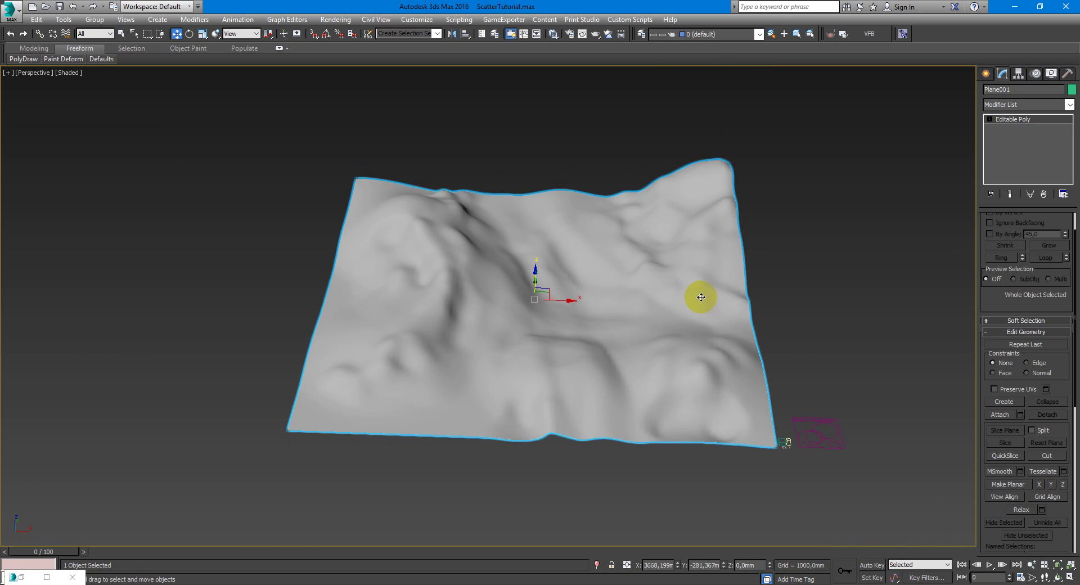
scroll(700, 297, up, 3)
middle_drag(699, 296, 710, 286)
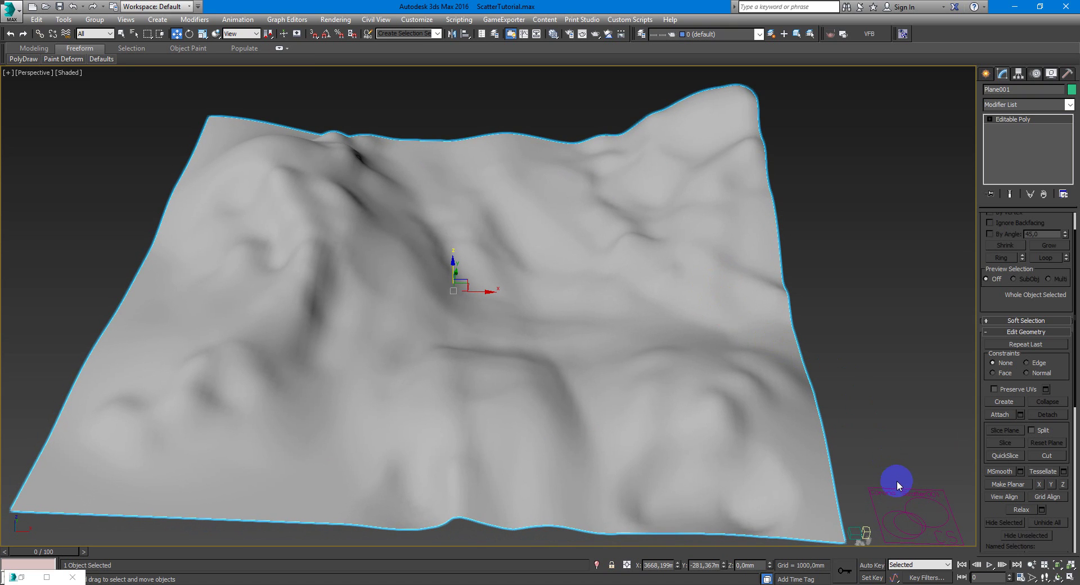
middle_drag(873, 429, 882, 421)
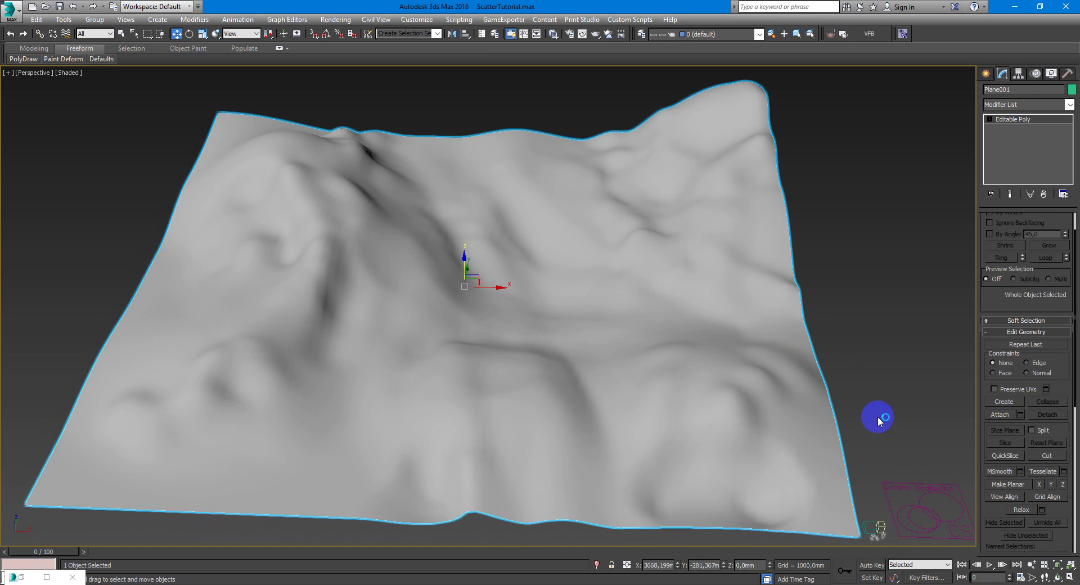
- Open the Slate Material Editor and delete the Output map and the CoronaDistance map feeding Material #26
key(m)
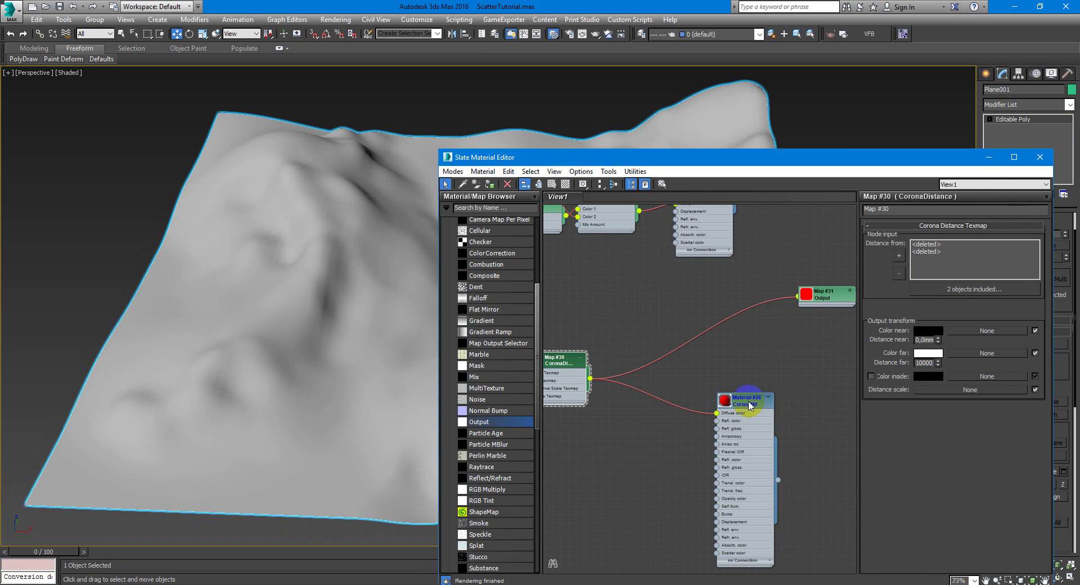
double_click(749, 403)
middle_drag(628, 393, 649, 382)
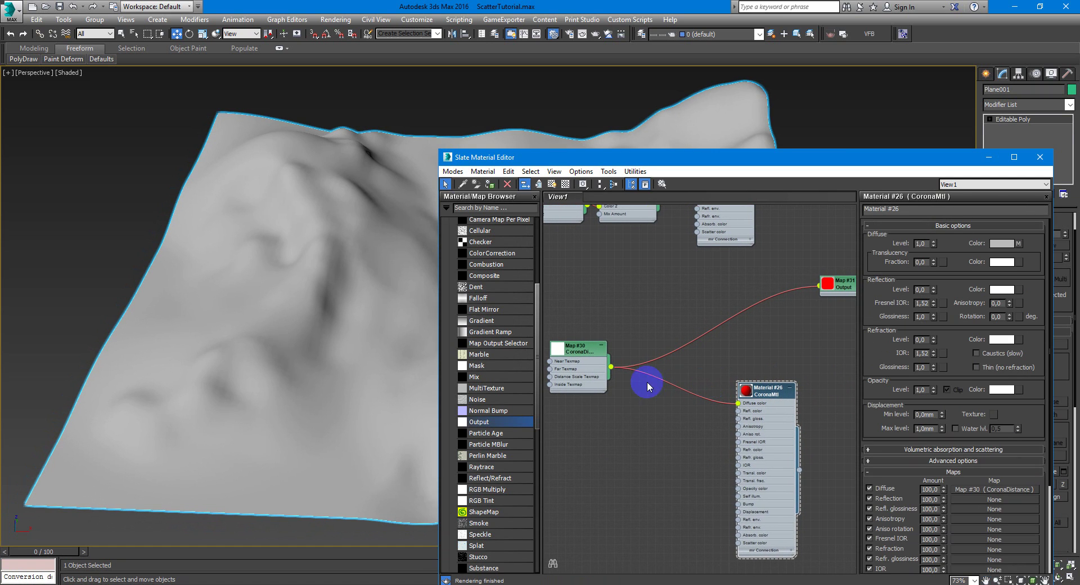
click(843, 290)
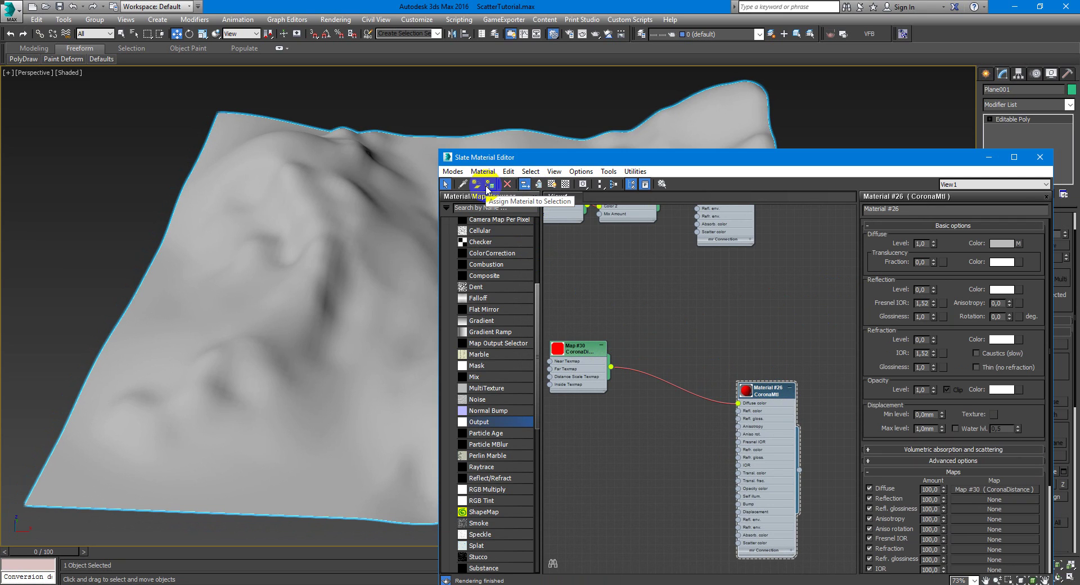
click(577, 360)
key(Delete)
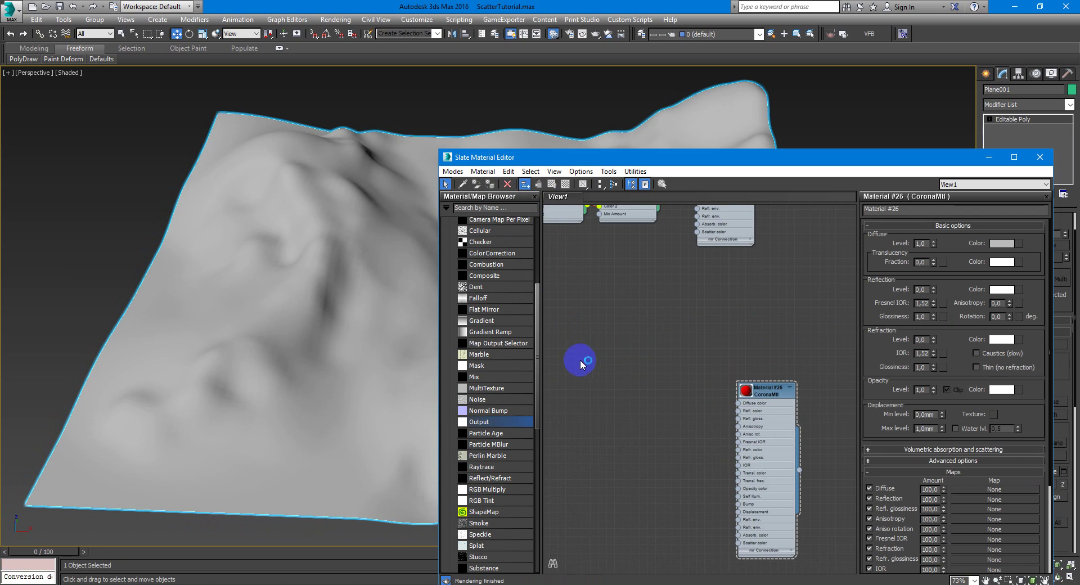
- Start a Corona interactive render and move the frame buffer away from the material node view
right_click(616, 398)
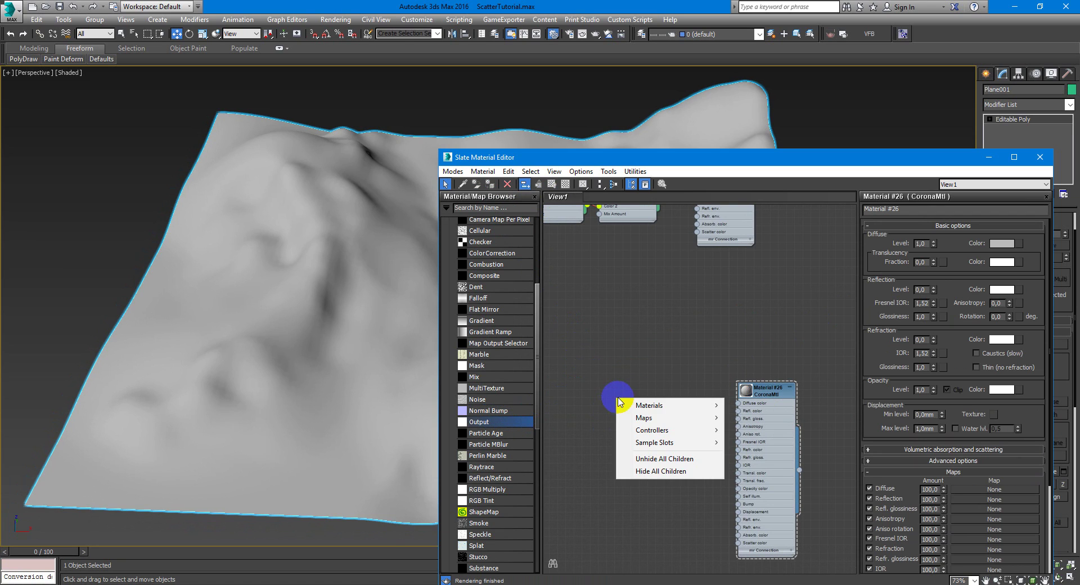
click(777, 394)
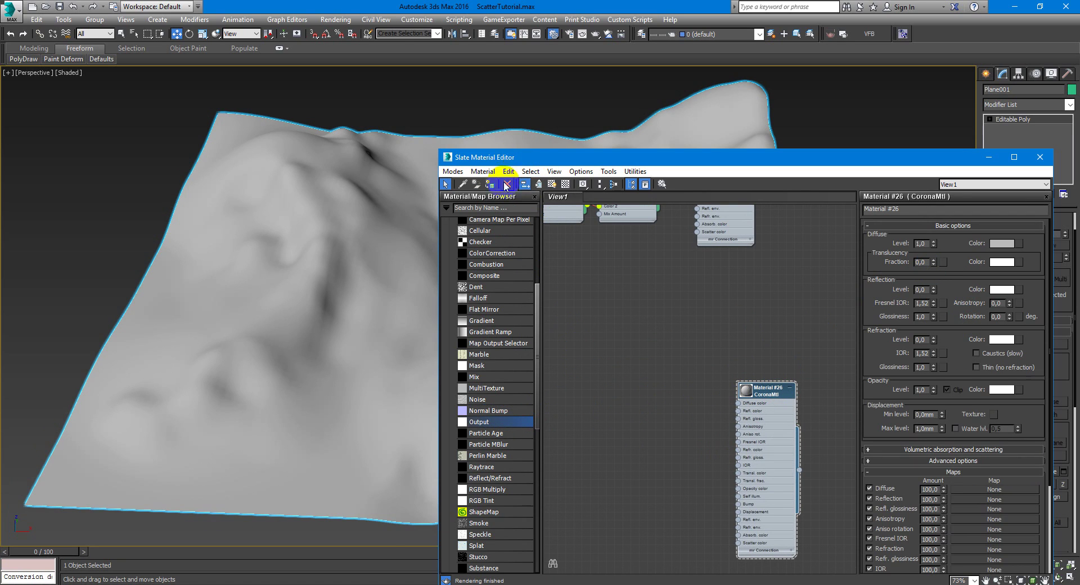
click(841, 34)
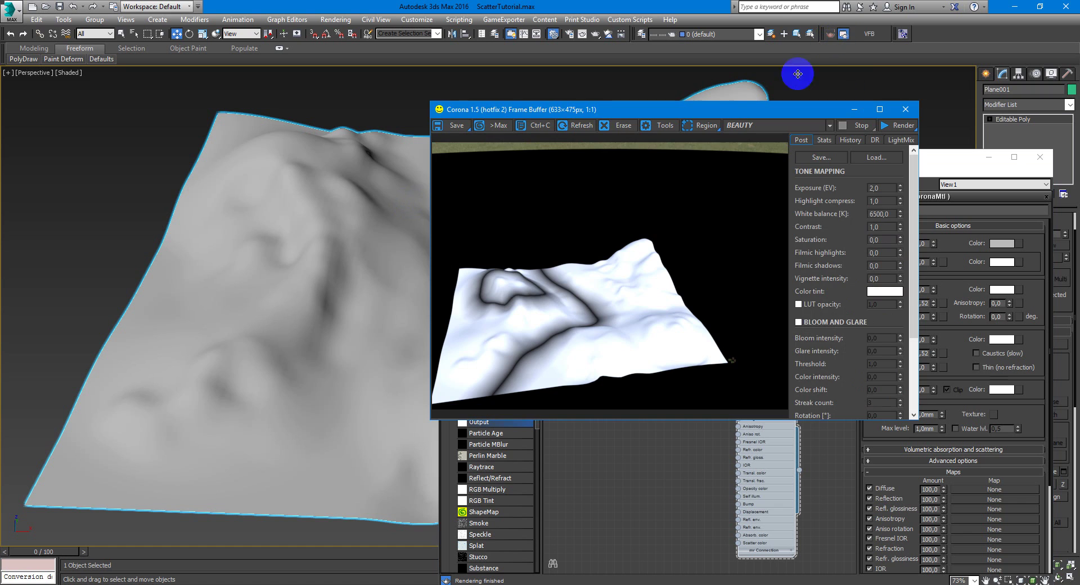
drag(701, 110, 319, 73)
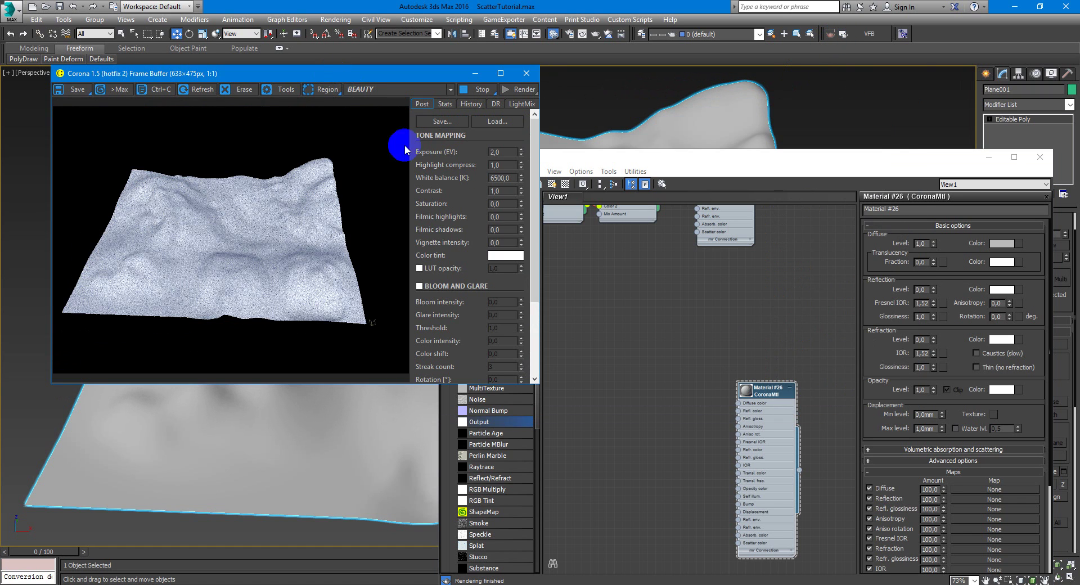
- Add a new CoronaDistance map and connect it to the Diffuse color input of Material #26
click(639, 375)
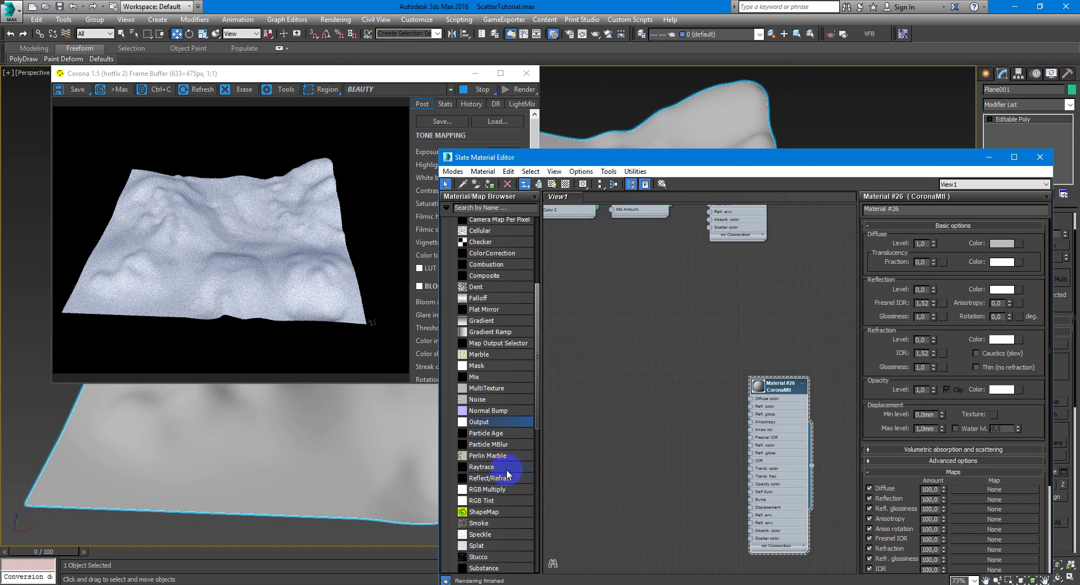
scroll(509, 472, down, 3)
scroll(509, 473, up, 3)
right_click(687, 334)
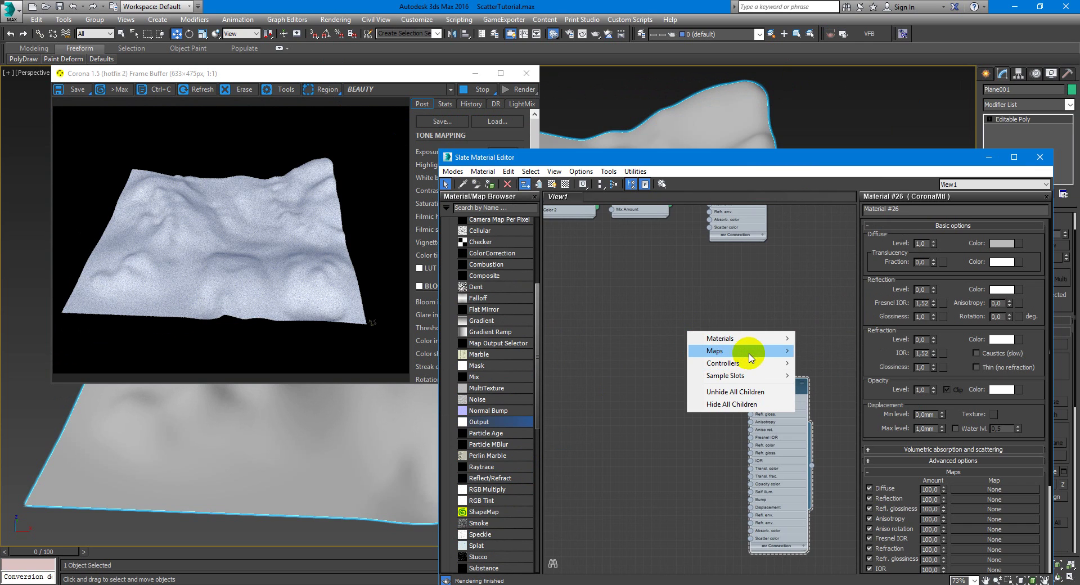
mouse_move(754, 354)
mouse_move(839, 362)
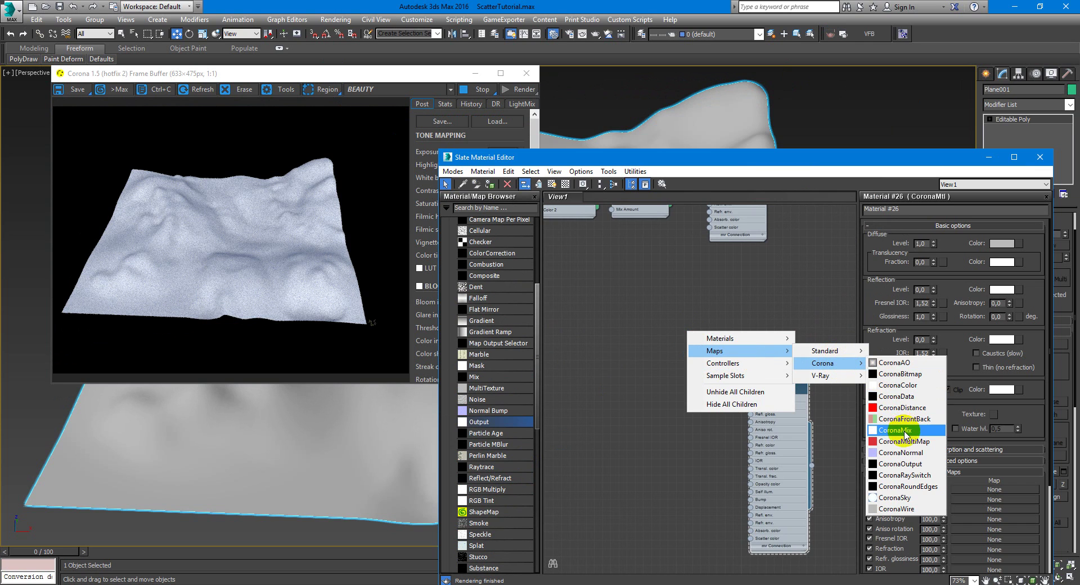
click(913, 414)
drag(686, 353, 751, 401)
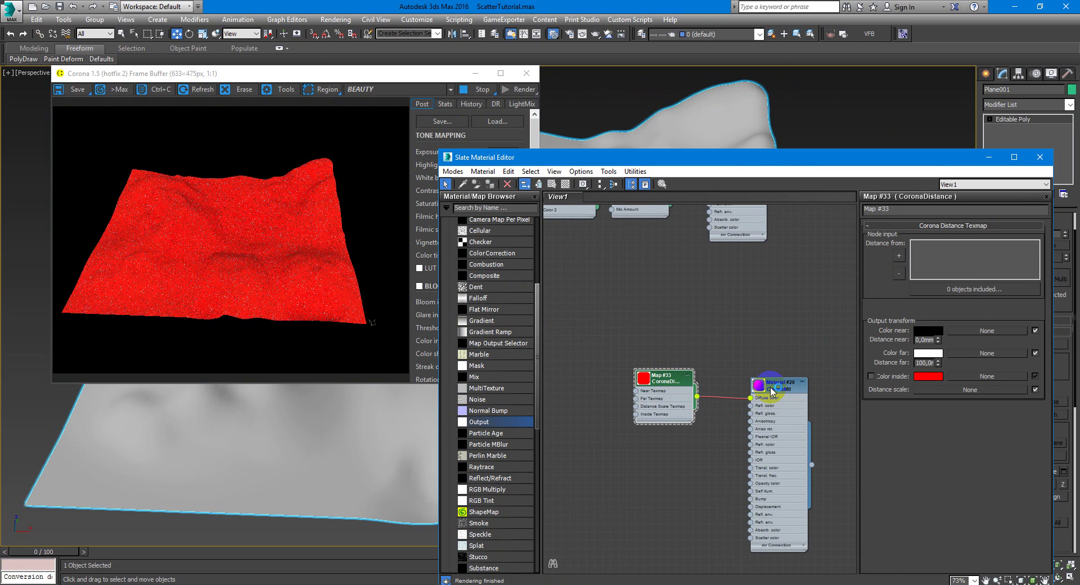
- Stop the interactive render and close the frame buffer and the Slate Material Editor
click(476, 77)
click(525, 73)
click(1040, 157)
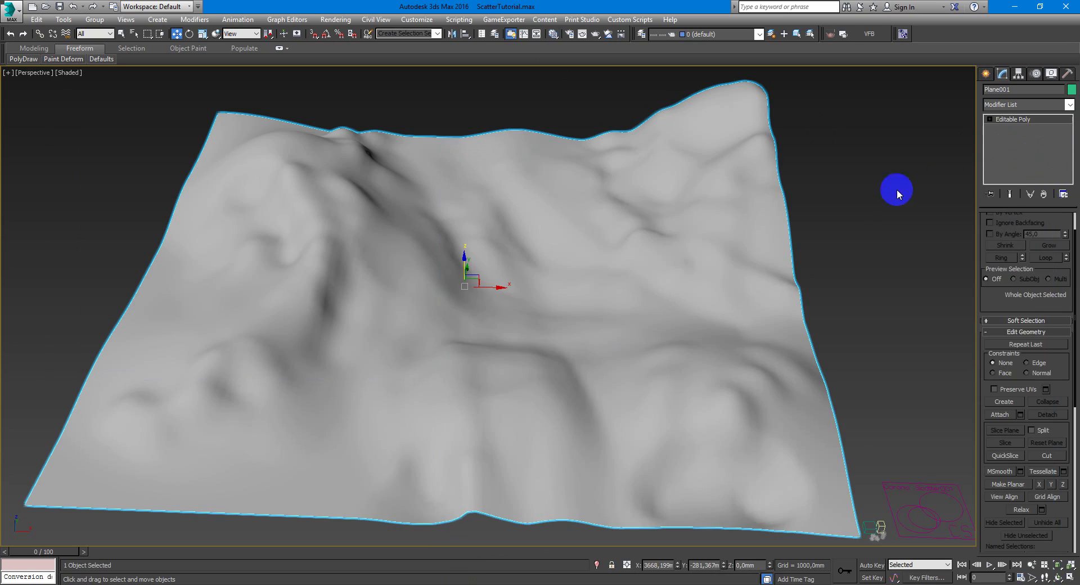
- In the top view, draw an open six-point Line spline along the terrain's valley, extending past its upper and lower edges
click(783, 207)
key(t)
key(z)
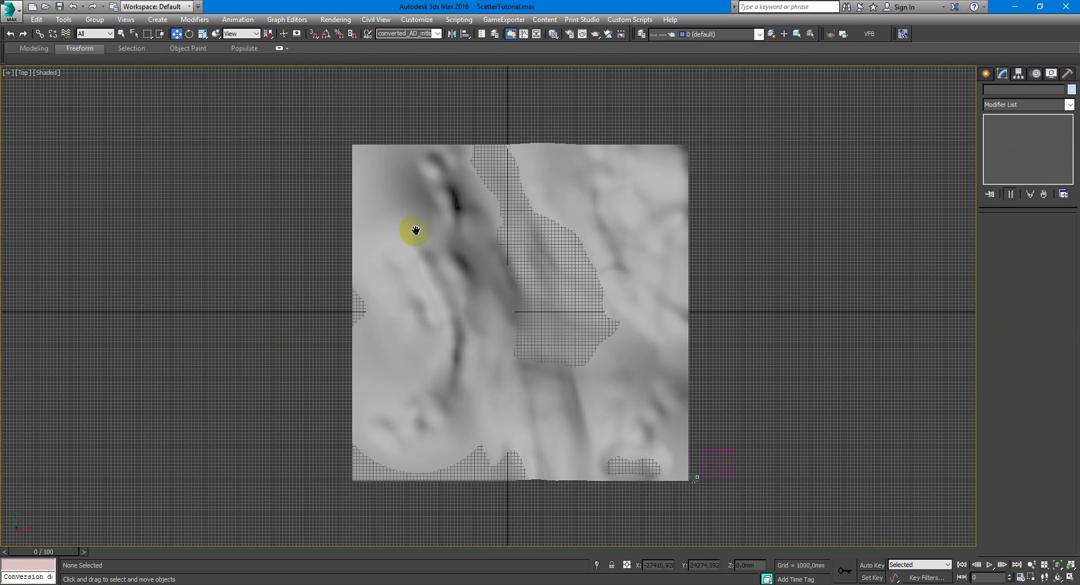
right_click(515, 223)
click(542, 164)
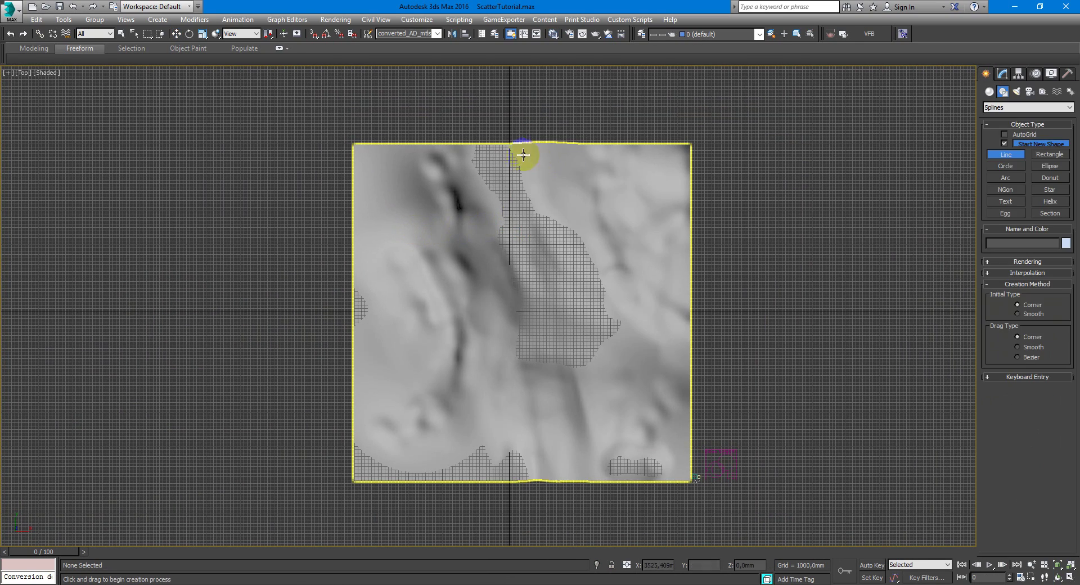
click(484, 126)
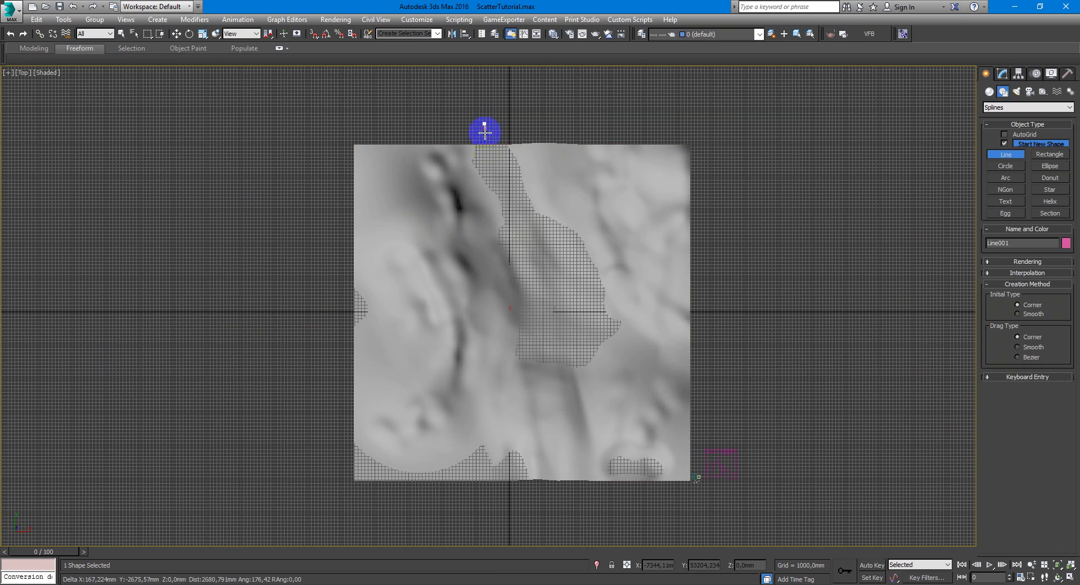
click(506, 196)
click(549, 254)
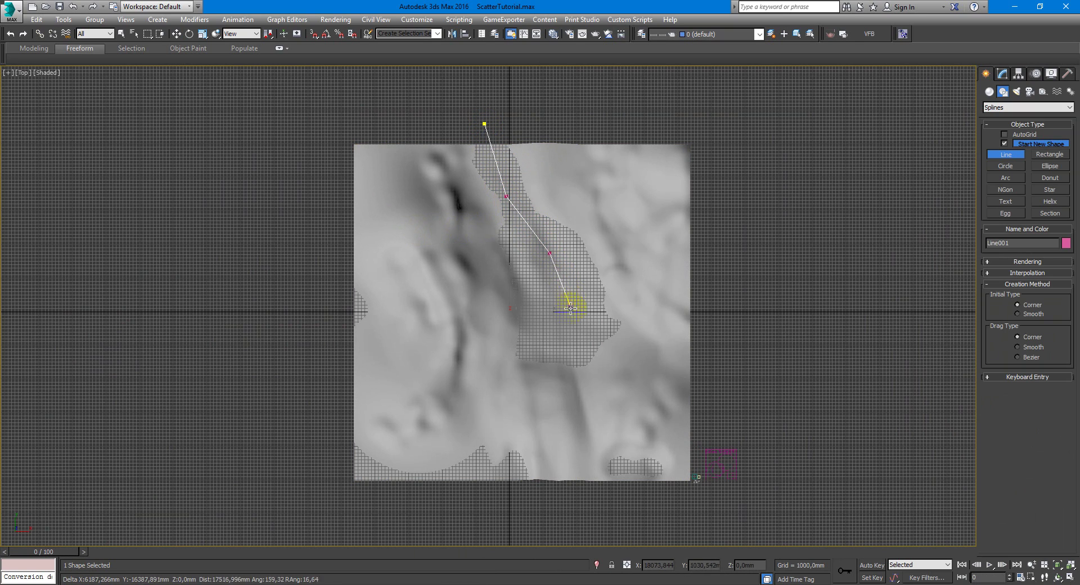
click(562, 326)
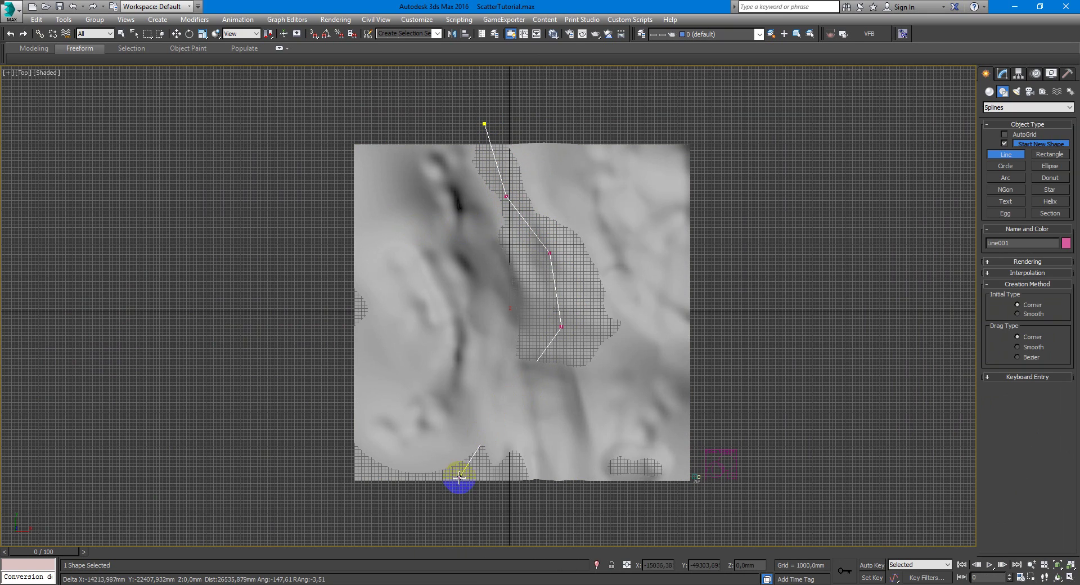
click(460, 518)
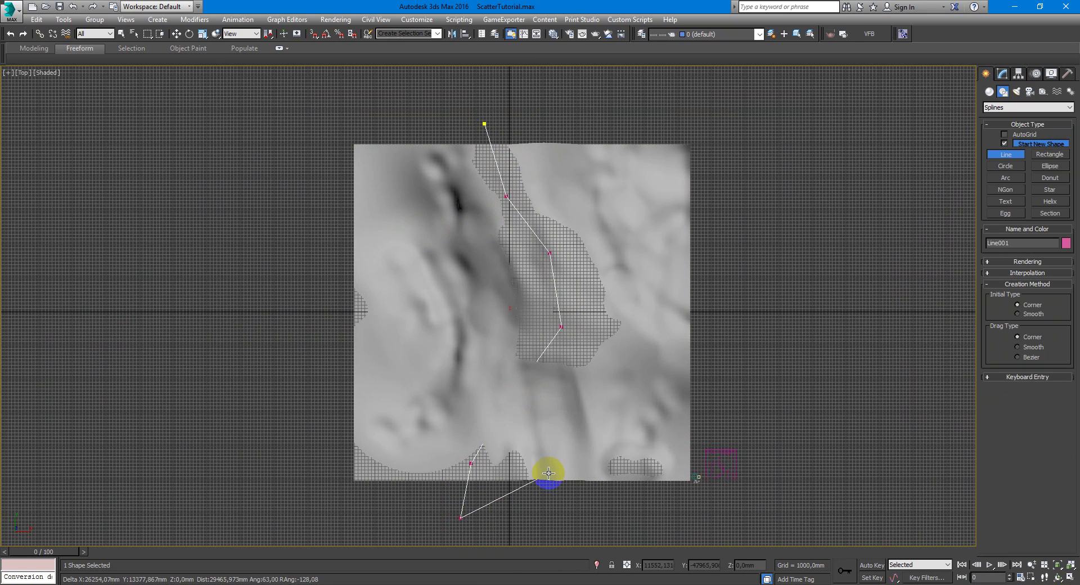
right_click(521, 468)
right_click(522, 468)
middle_drag(522, 467, 519, 460)
- Return to the maximized perspective view of the terrain and spline and reopen the Slate Material Editor
key(alt+w)
middle_click(684, 458)
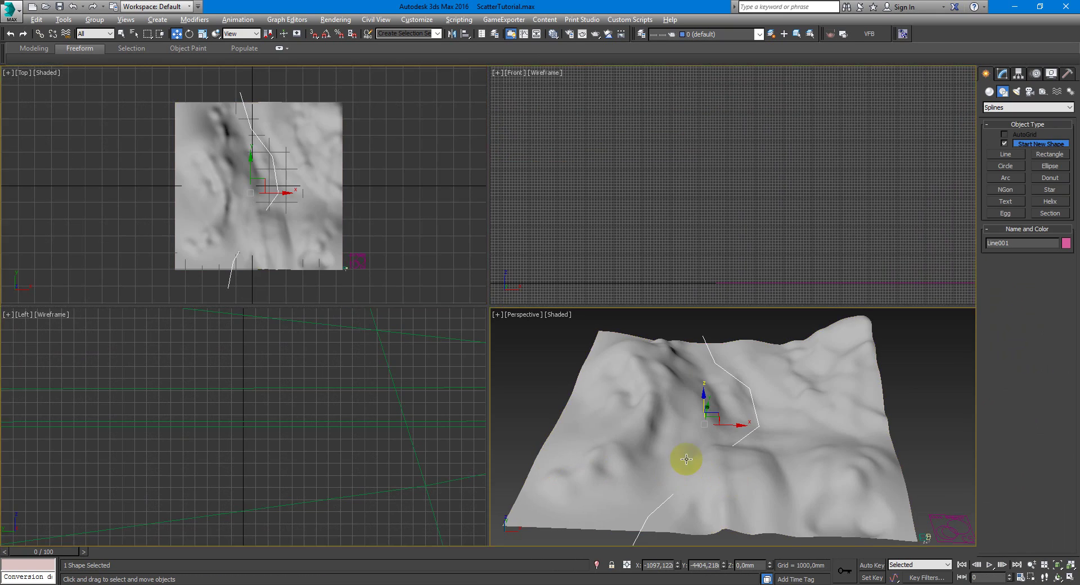
key(alt+w)
alt+middle_drag(684, 458, 674, 437)
middle_drag(512, 384, 571, 391)
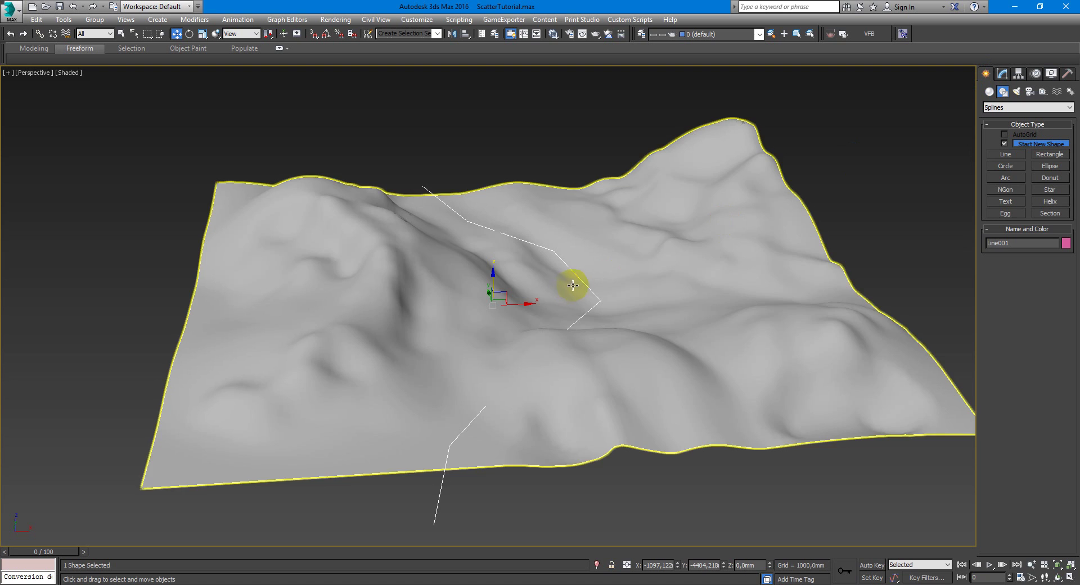
middle_drag(572, 285, 616, 292)
key(m)
middle_drag(285, 243, 213, 246)
alt+middle_drag(337, 251, 330, 234)
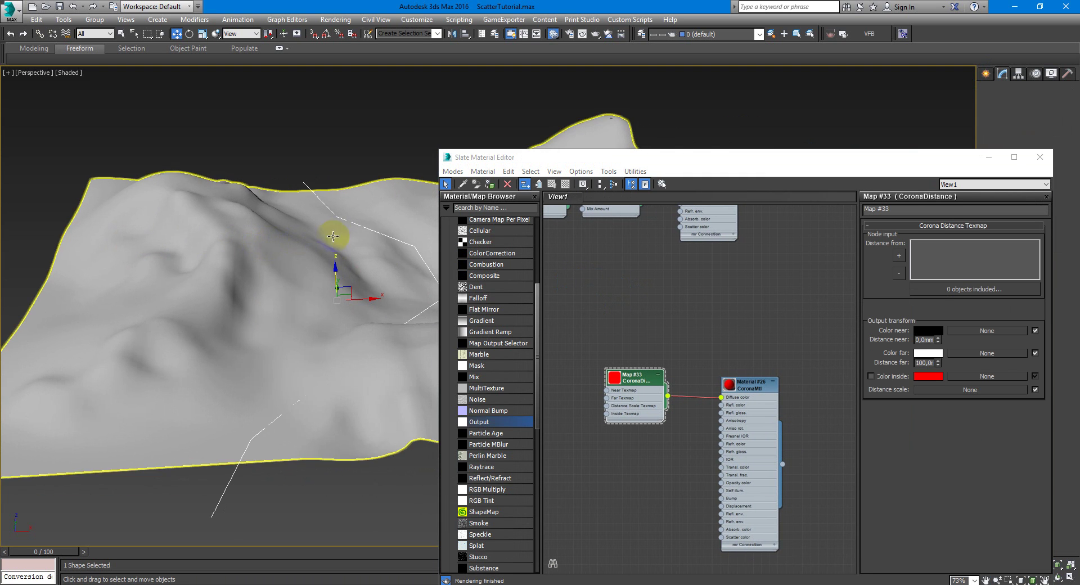
- Convert the vertices of the spline to Smooth and leave vertex editing
click(384, 232)
right_click(383, 232)
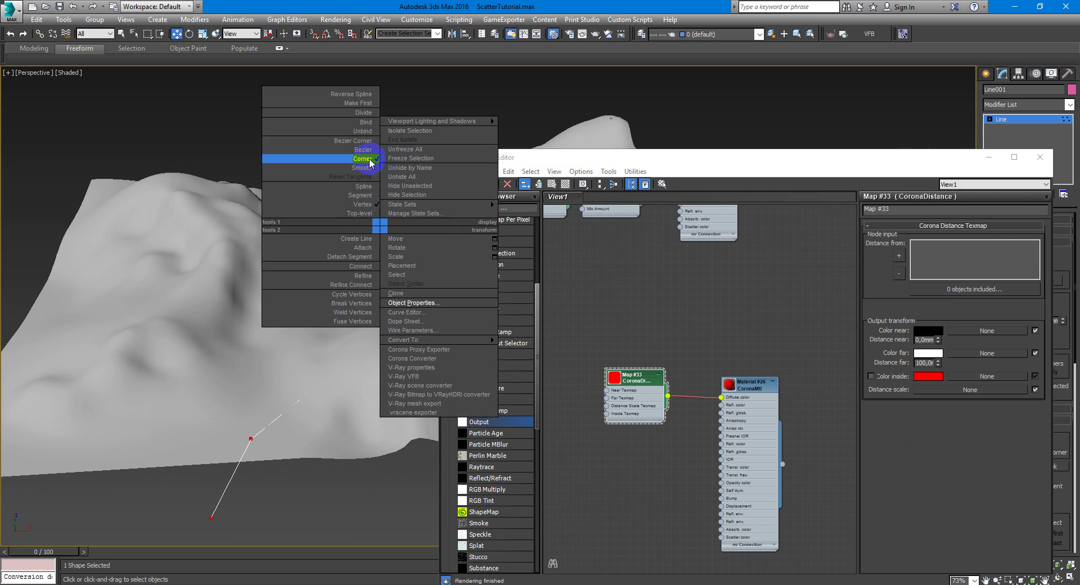
click(366, 169)
alt+middle_drag(367, 246, 366, 252)
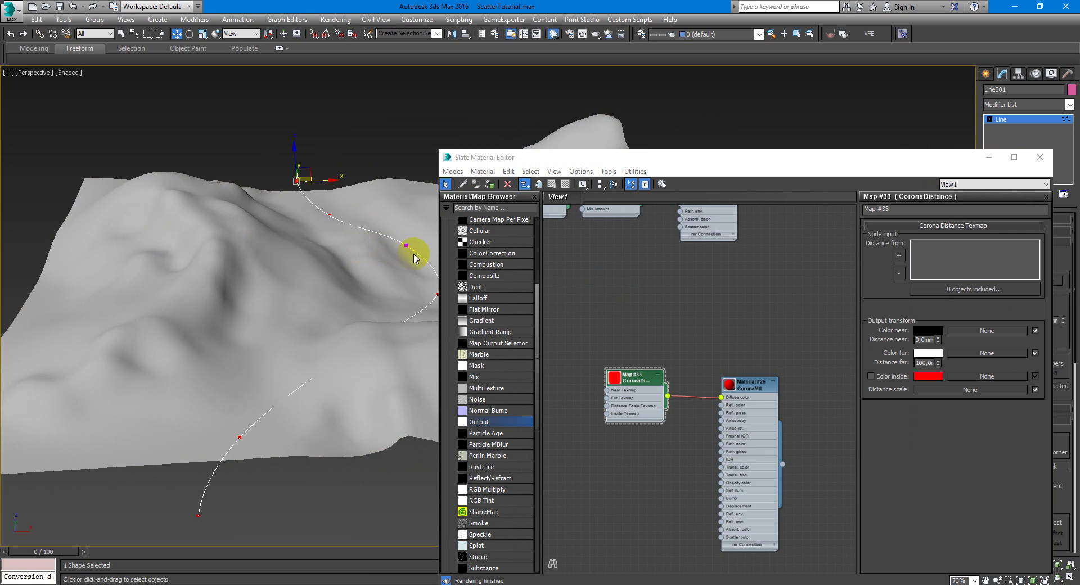
alt+middle_drag(394, 200, 290, 216)
key(1)
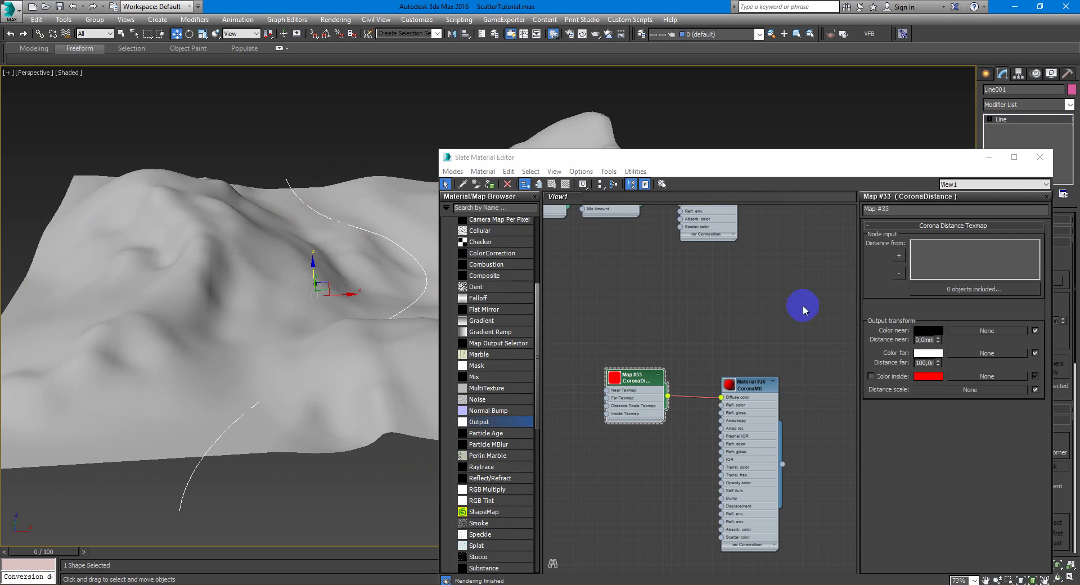
- Add Line001 to the CoronaDistance map's Distance from list and run an interactive render with a closer view of the terrain
click(899, 256)
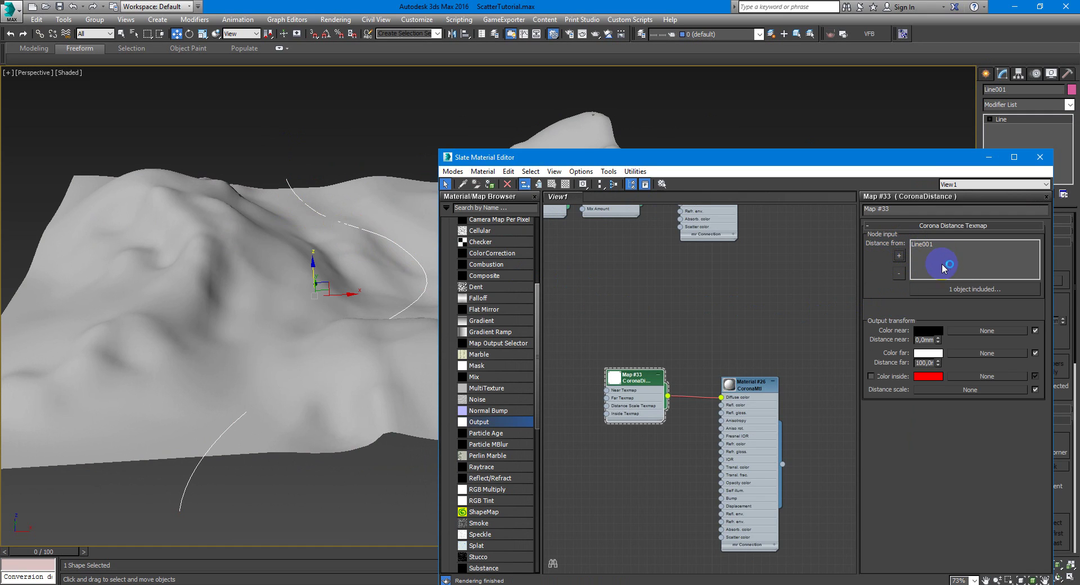
middle_drag(782, 340, 797, 334)
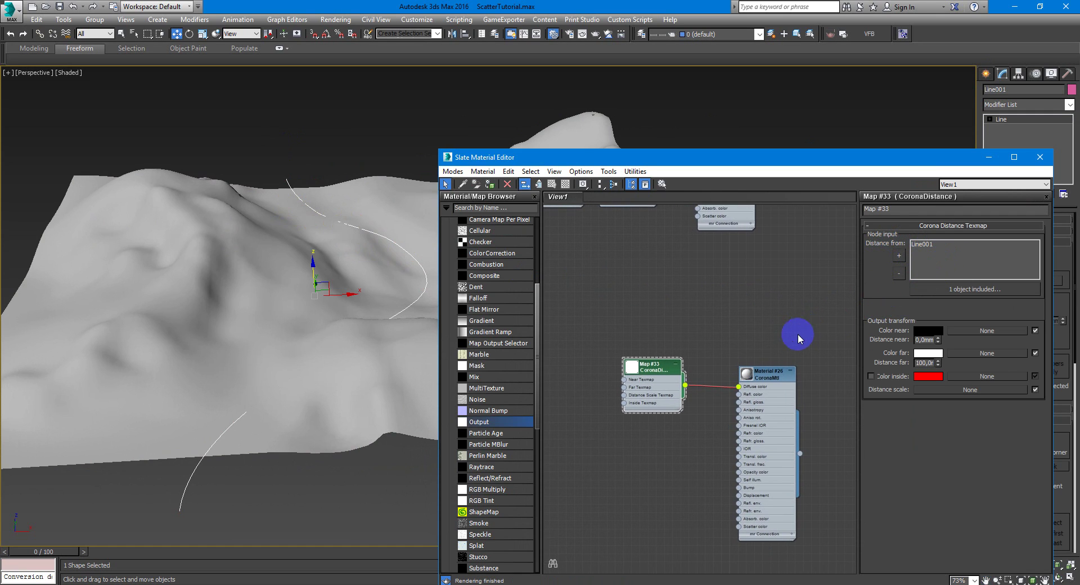
click(843, 34)
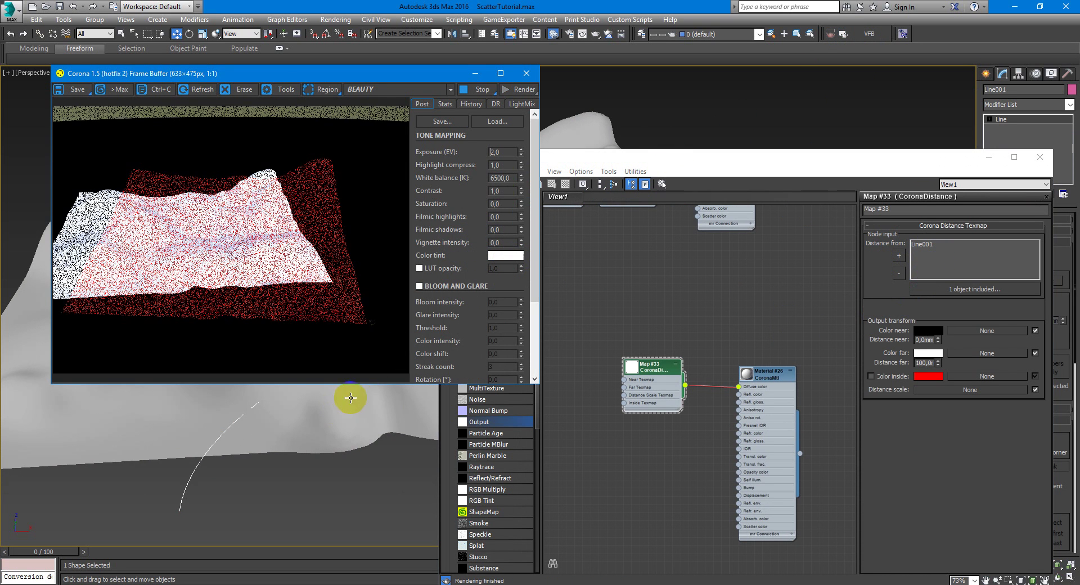
middle_drag(351, 398, 344, 458)
alt+middle_drag(343, 458, 272, 474)
scroll(255, 475, up, 3)
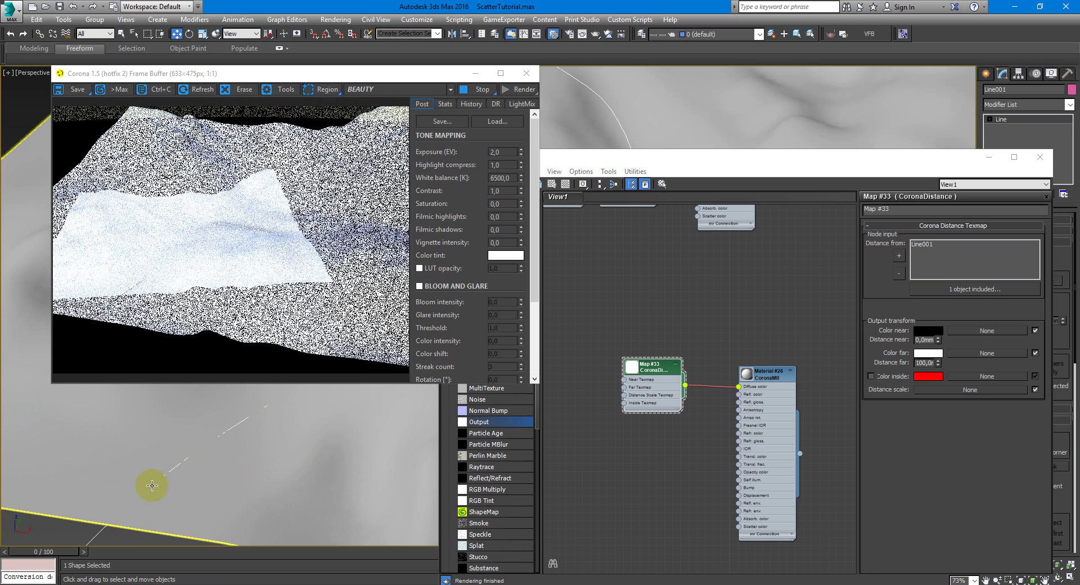
- Set the CoronaDistance map's Distance far to 5000
click(932, 377)
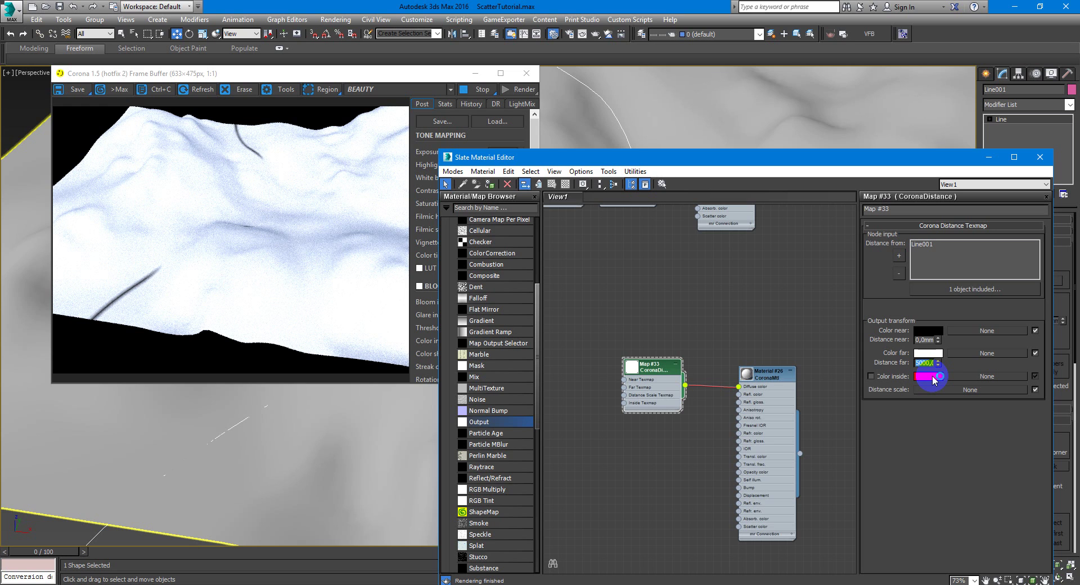
click(933, 381)
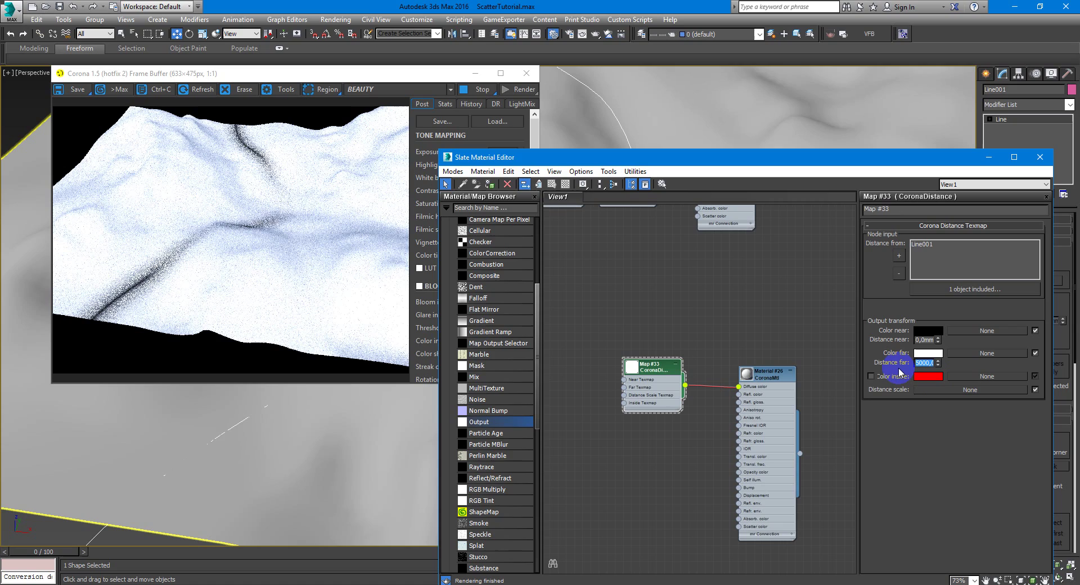
- Examine the rendered distance mask along the spline from a wider view, with the frame buffer moved clear of the terrain viewport
alt+middle_drag(366, 438, 361, 438)
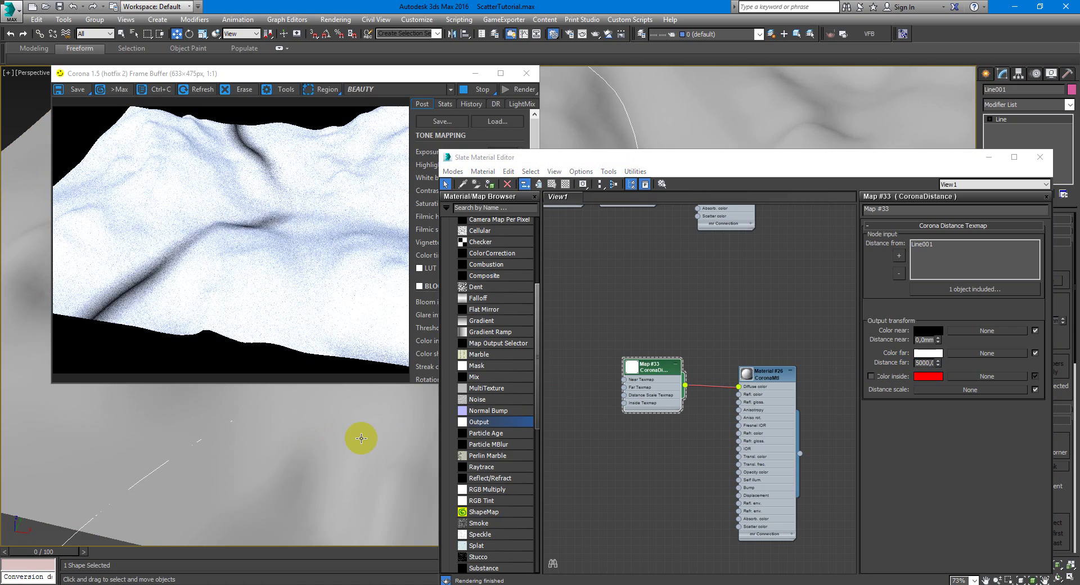
scroll(361, 438, down, 3)
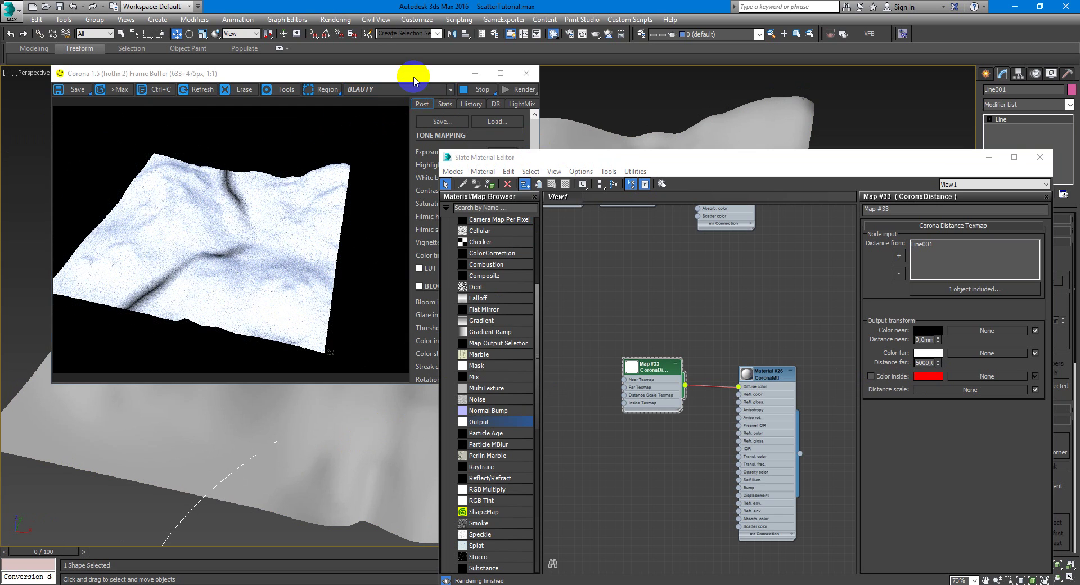
drag(414, 79, 868, 134)
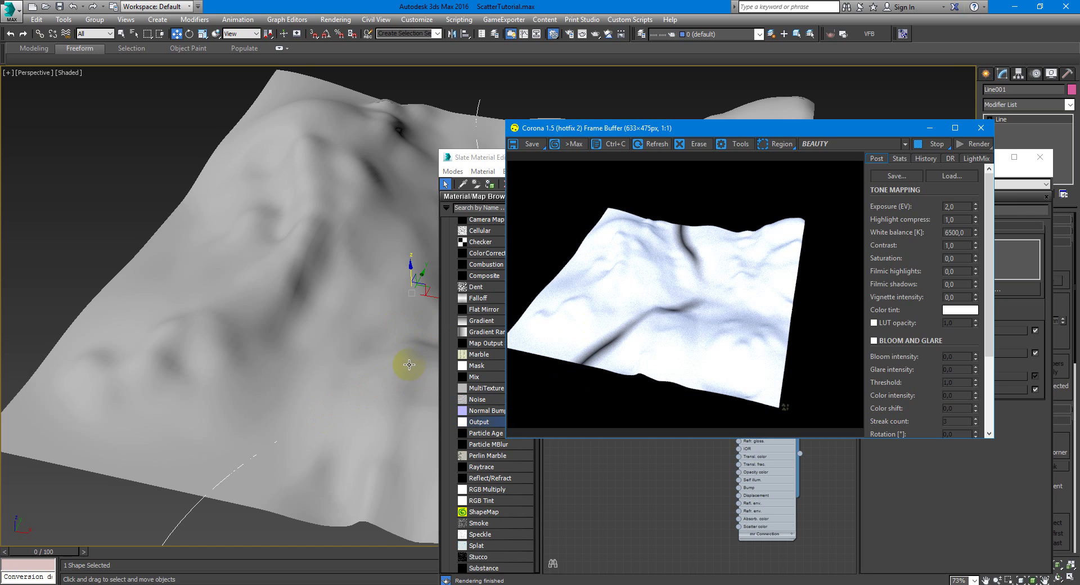
middle_drag(410, 362, 366, 364)
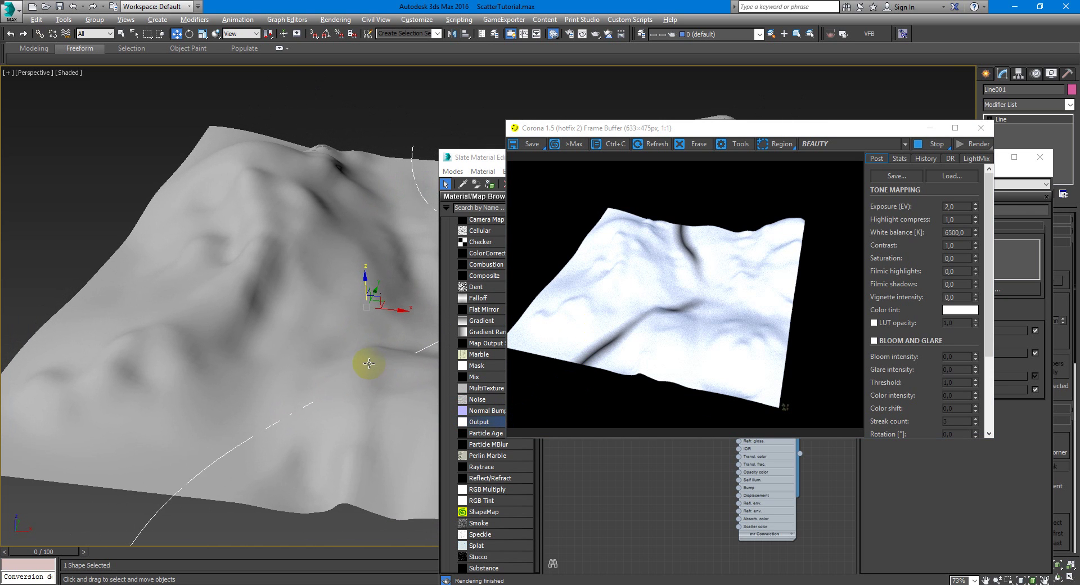
click(579, 373)
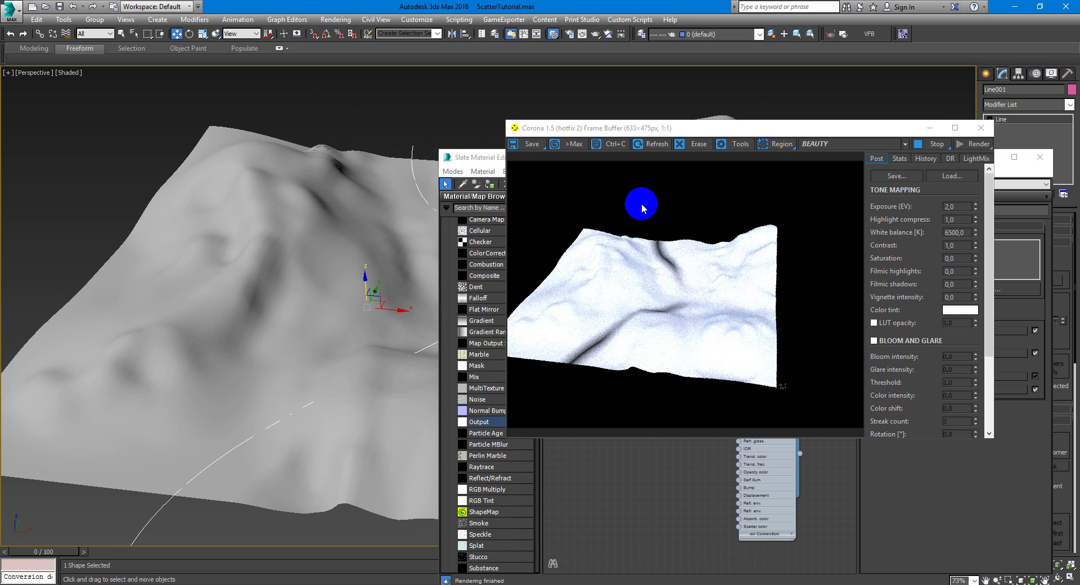
drag(779, 129, 699, 110)
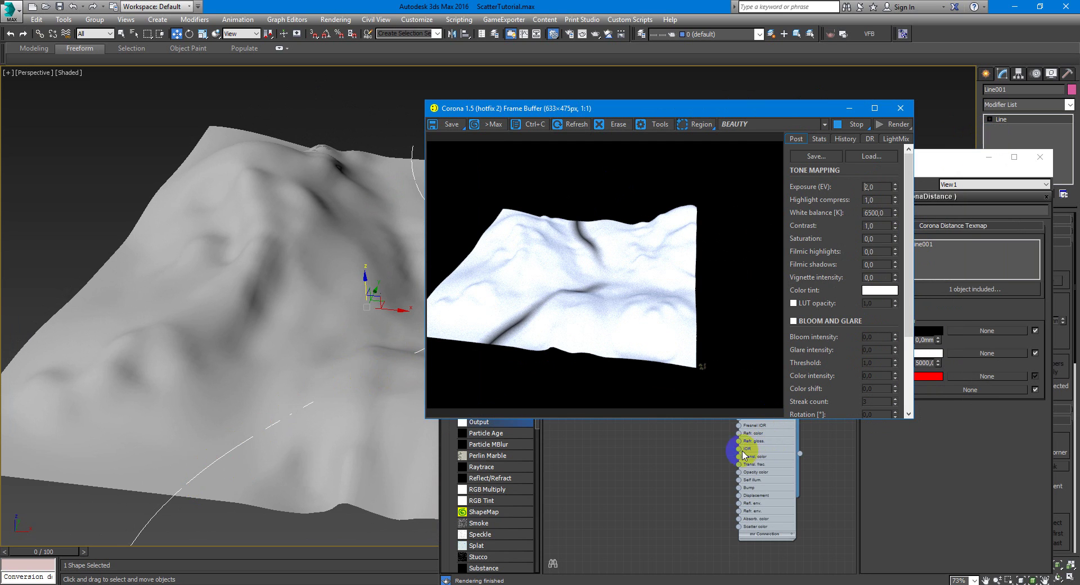
click(713, 457)
click(663, 364)
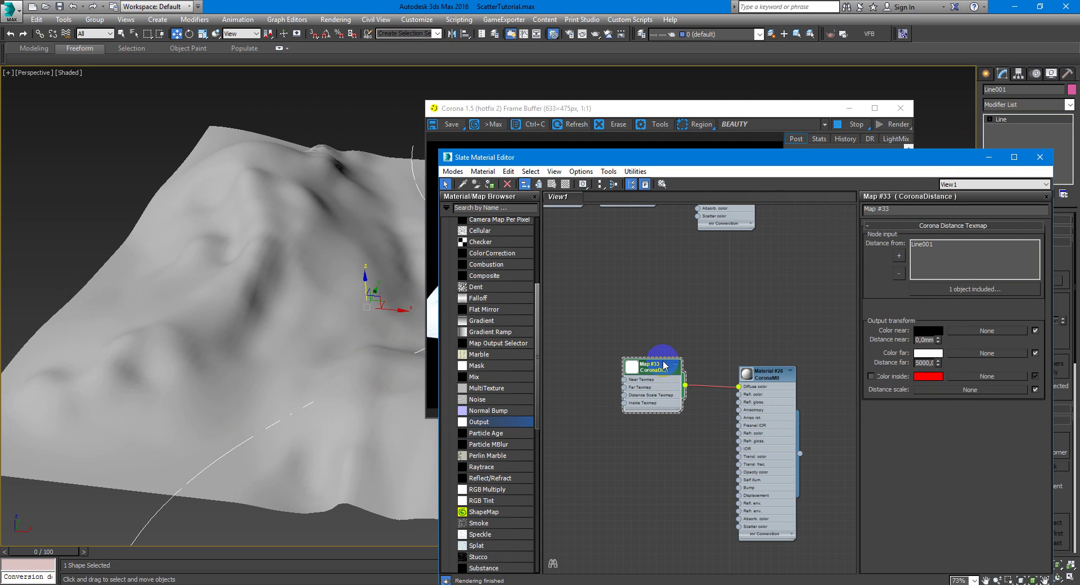
click(789, 112)
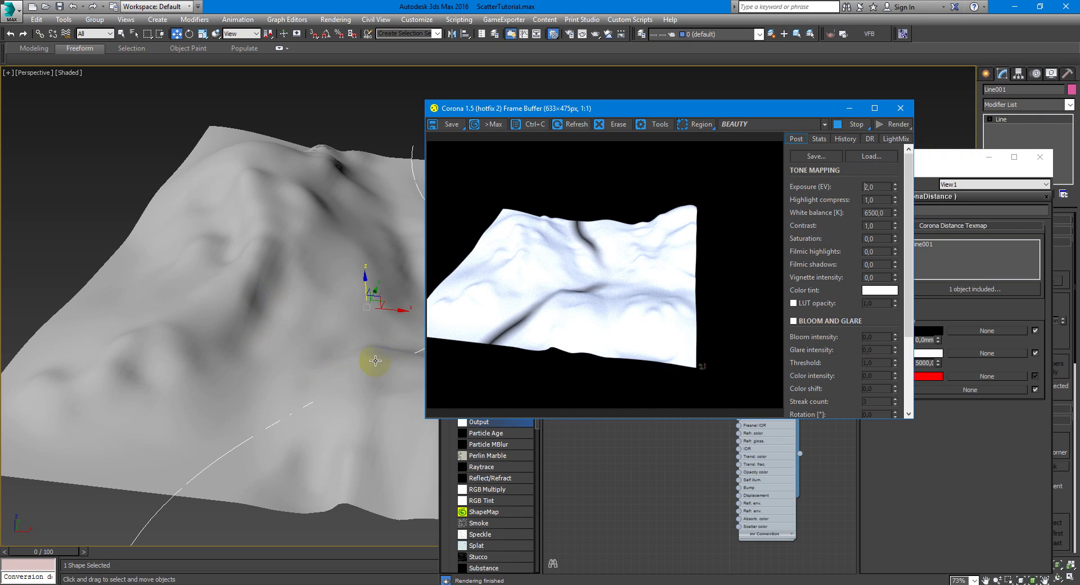
- Apply an Extrude modifier to Line001 and lower the extruded wall so it cuts down through the terrain
click(1068, 104)
text(ex)
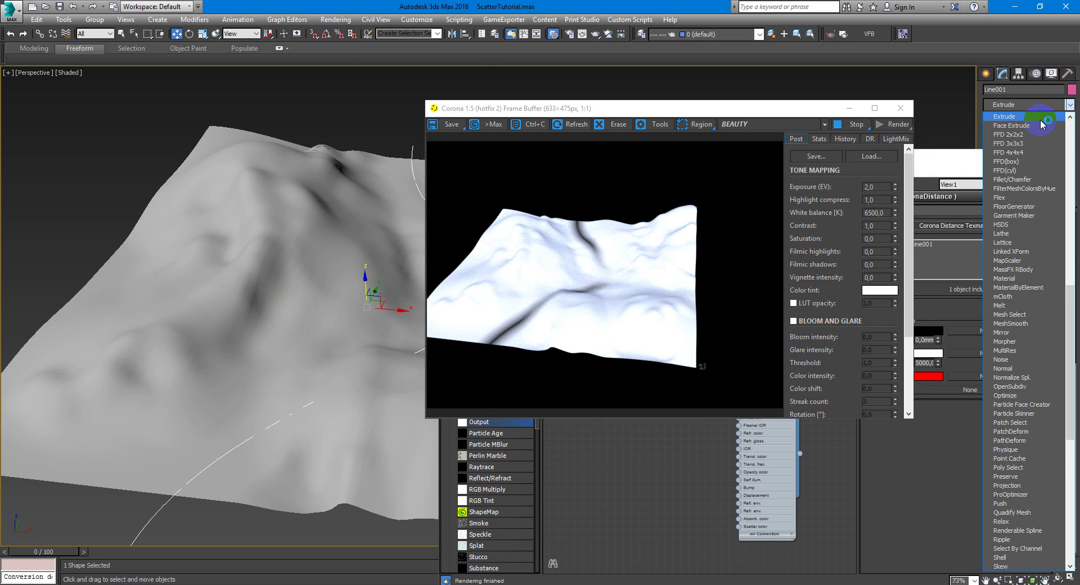
click(1041, 115)
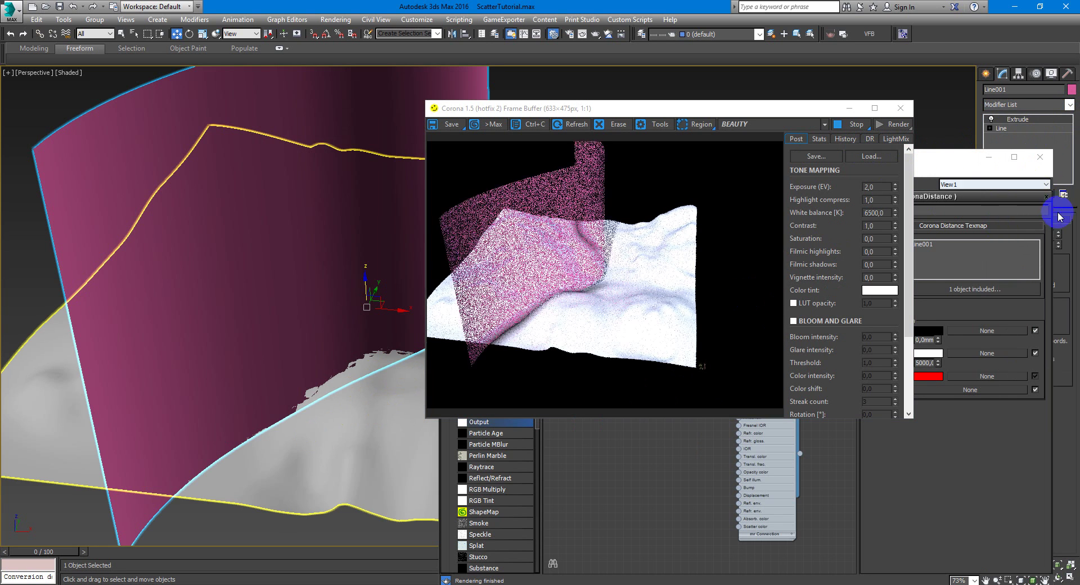
alt+middle_drag(360, 289, 375, 344)
key(e)
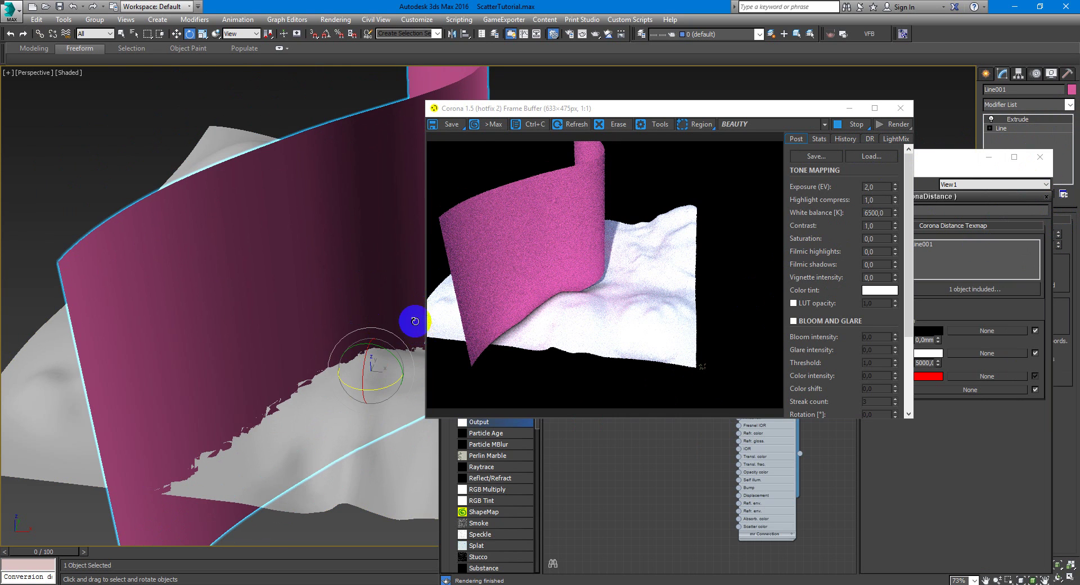
- Turn off Renderable and turn on Display as Box in the object properties of the extruded Line001
right_click(371, 231)
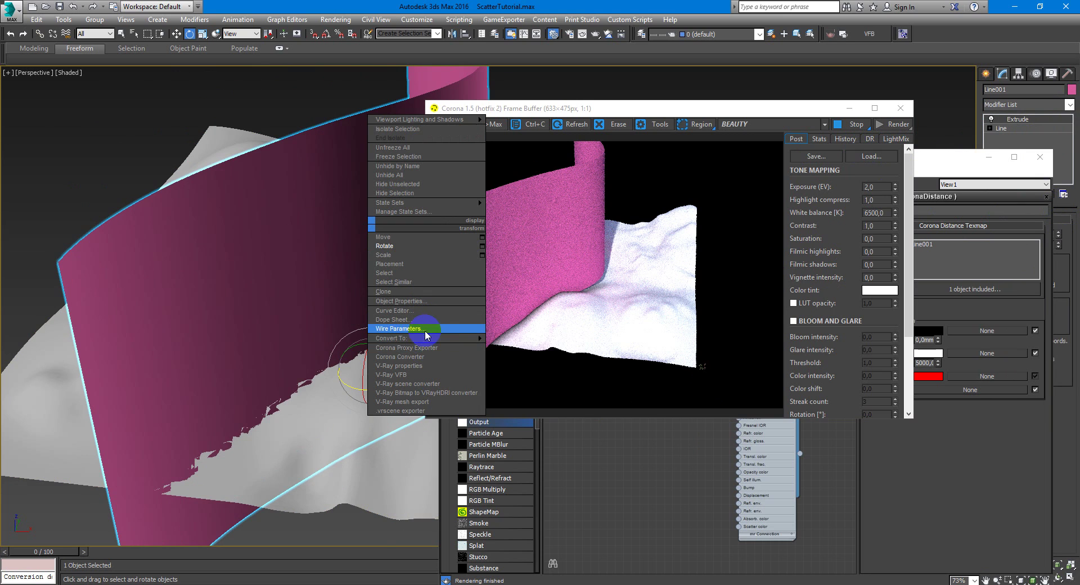
mouse_move(426, 340)
click(422, 300)
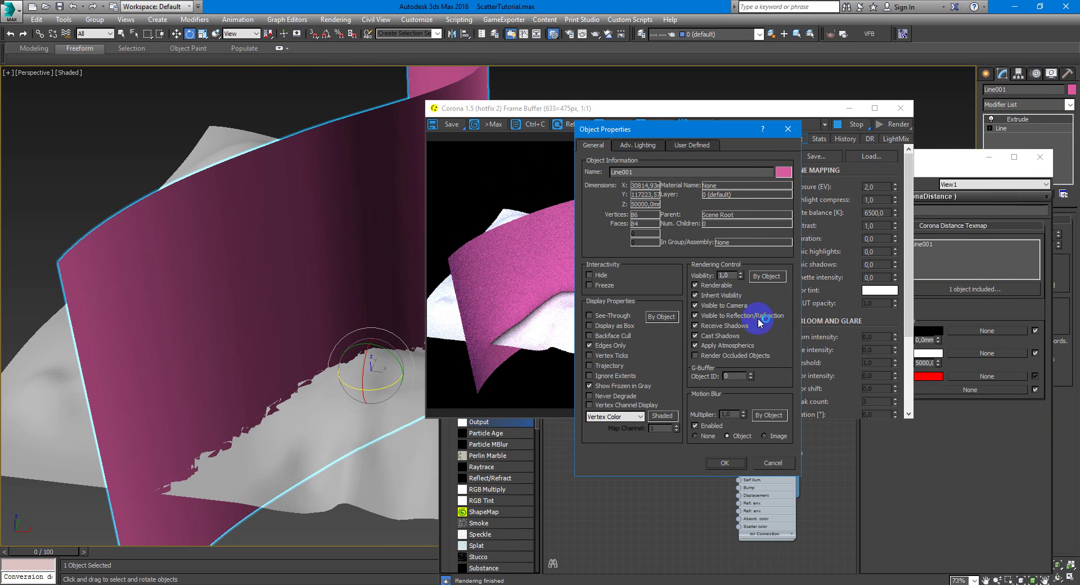
click(696, 286)
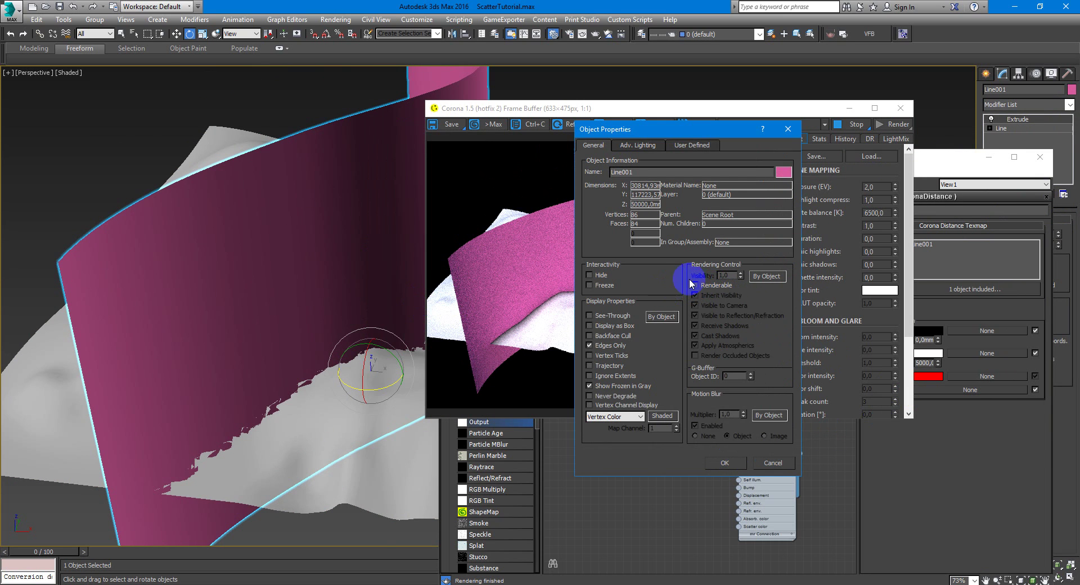
click(695, 286)
click(725, 463)
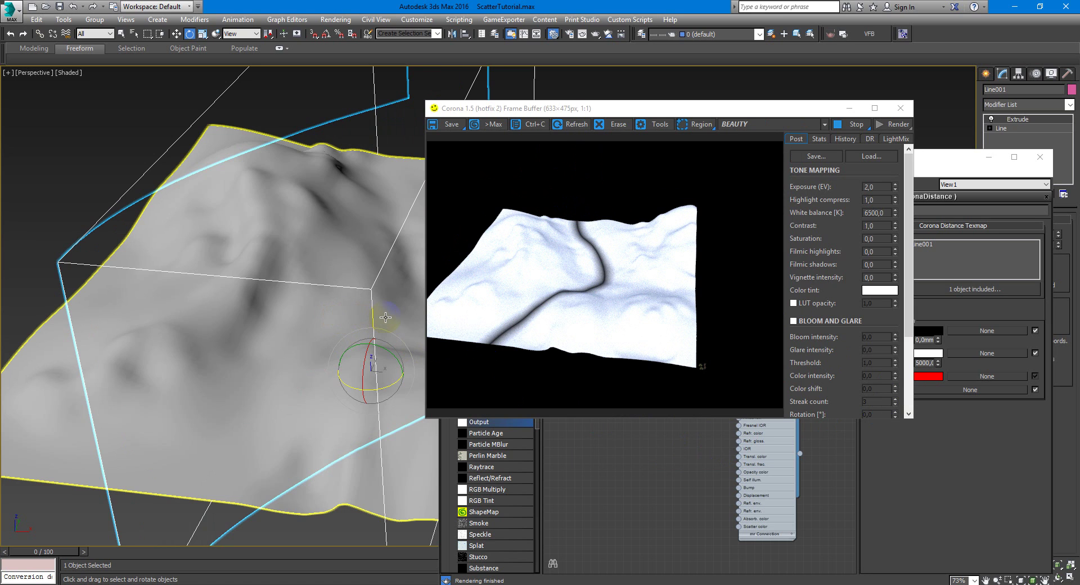
- Set the CoronaDistance map's Distance far to 10000 and move the frame buffer clear of the map parameters
click(637, 438)
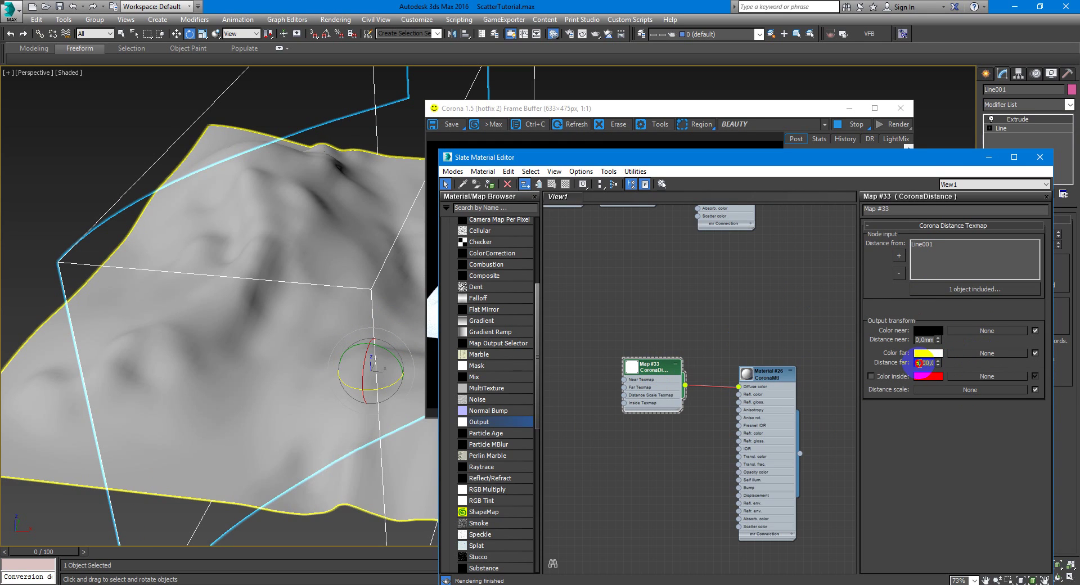
click(634, 246)
drag(651, 113, 267, 80)
drag(312, 118, 321, 147)
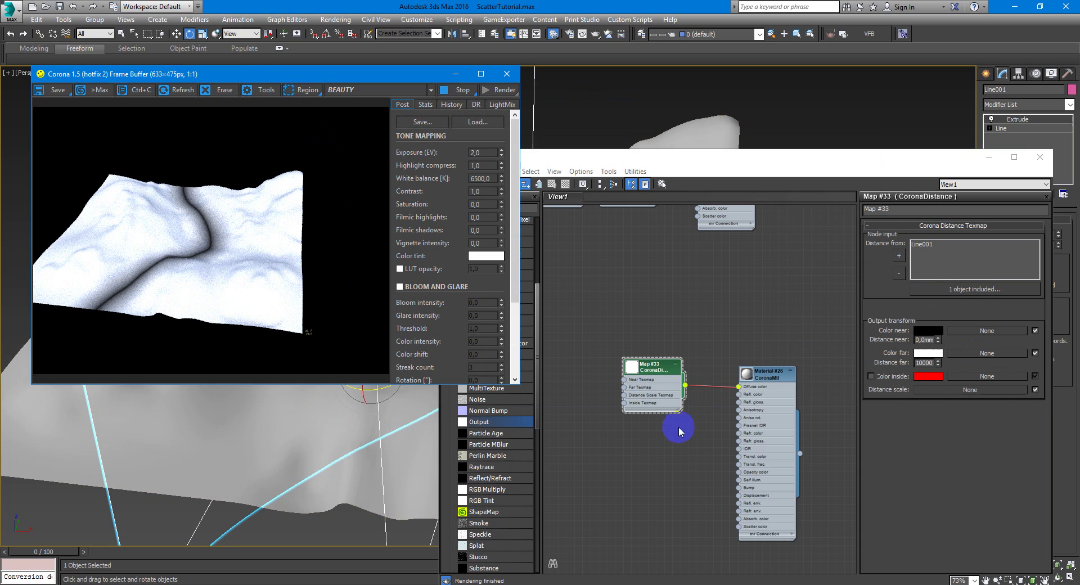
- Space the CoronaDistance map away from its material and insert an Output map into the Diffuse color connection between them
middle_drag(683, 378, 720, 369)
drag(699, 362, 611, 362)
middle_drag(611, 362, 632, 351)
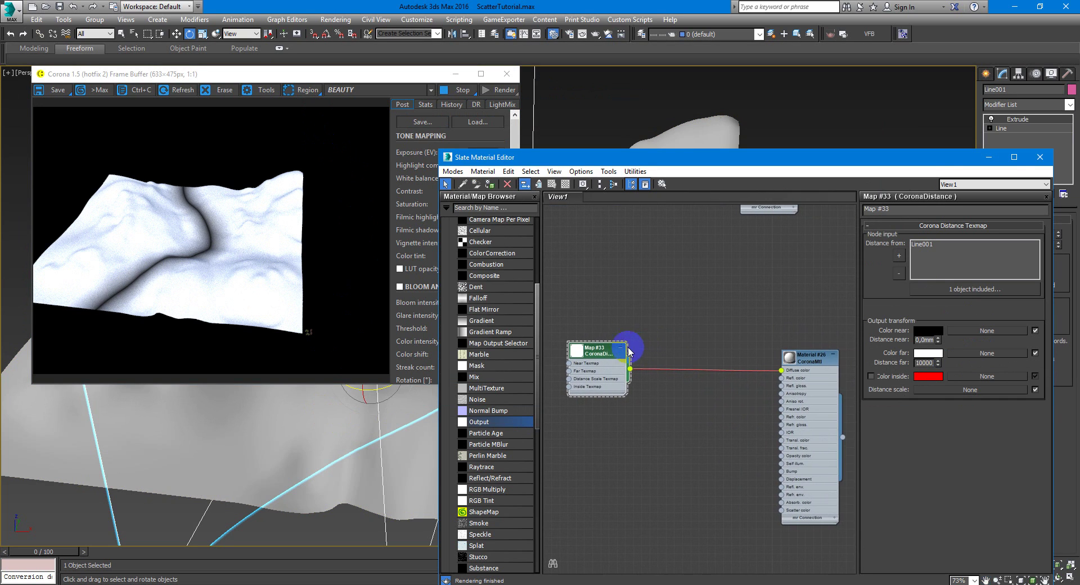
scroll(329, 470, up, 6)
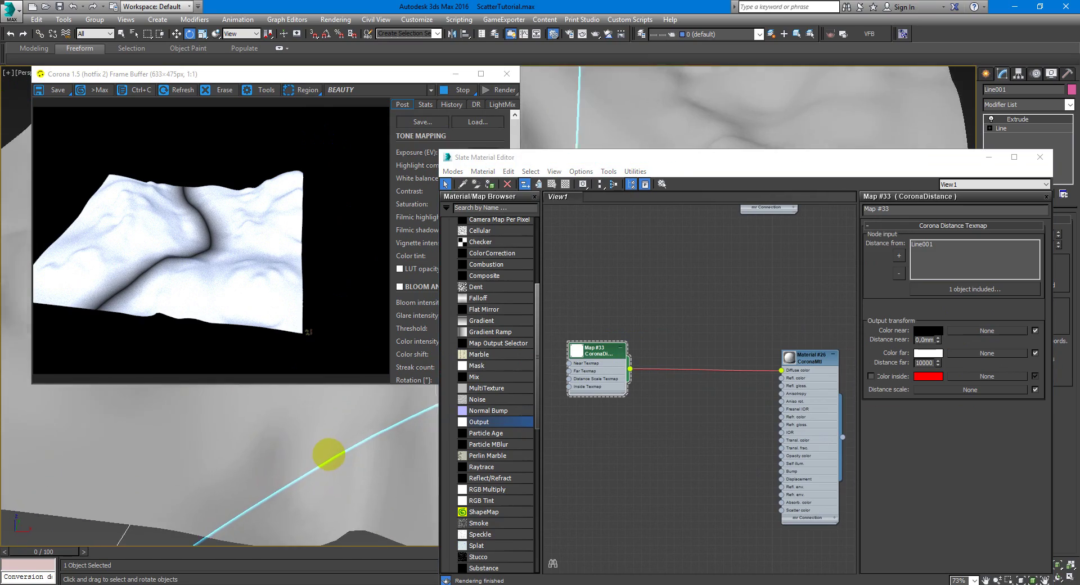
key(shift+q)
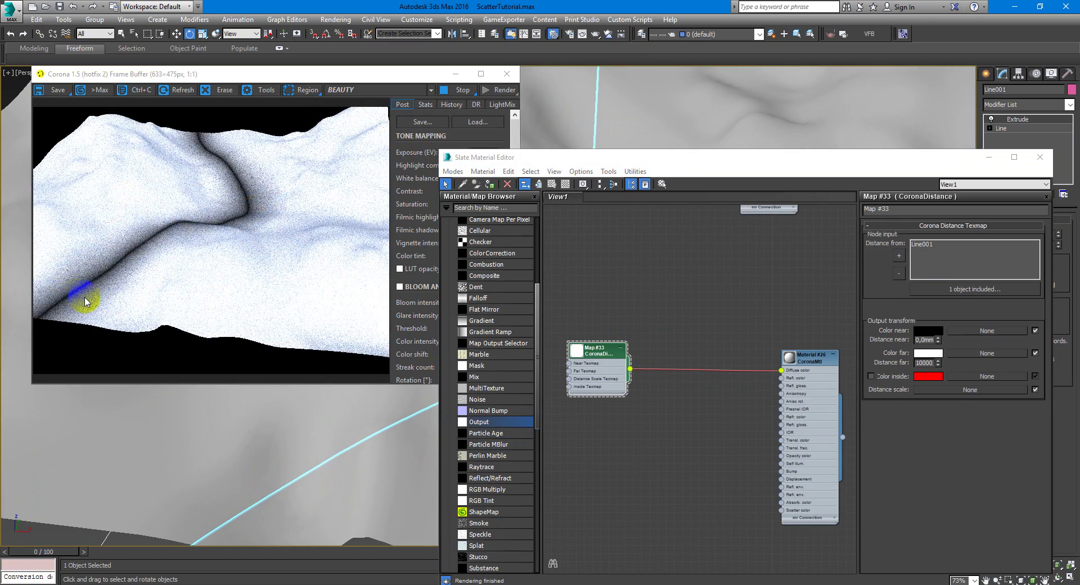
click(581, 353)
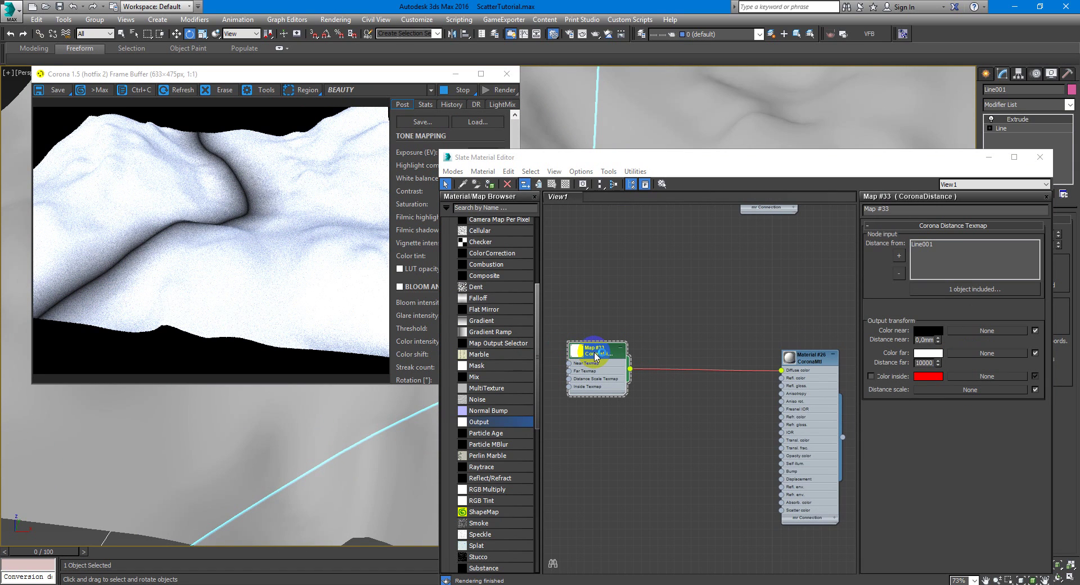
click(602, 360)
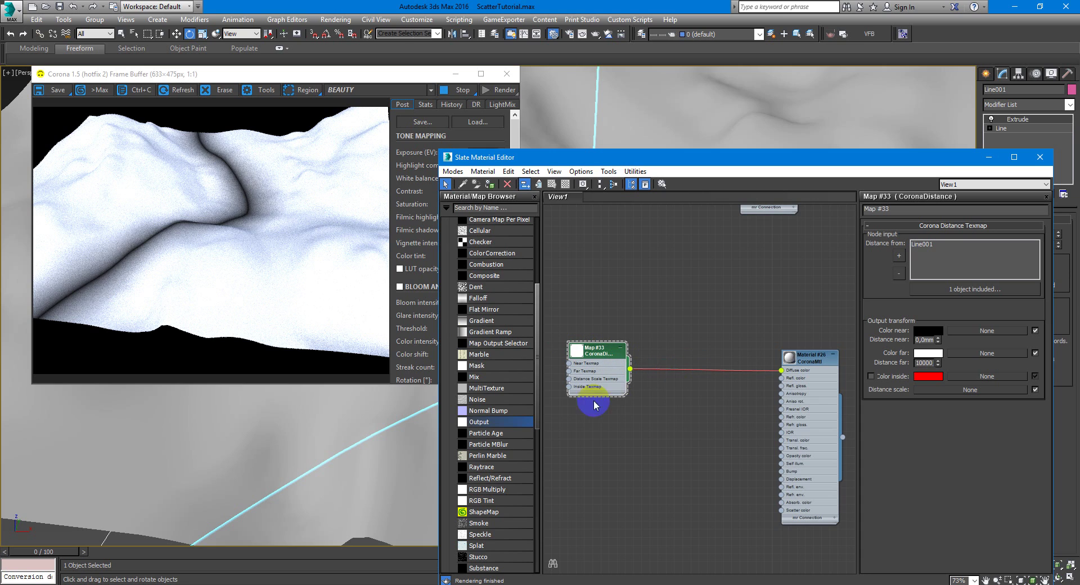
drag(516, 425, 702, 370)
double_click(701, 370)
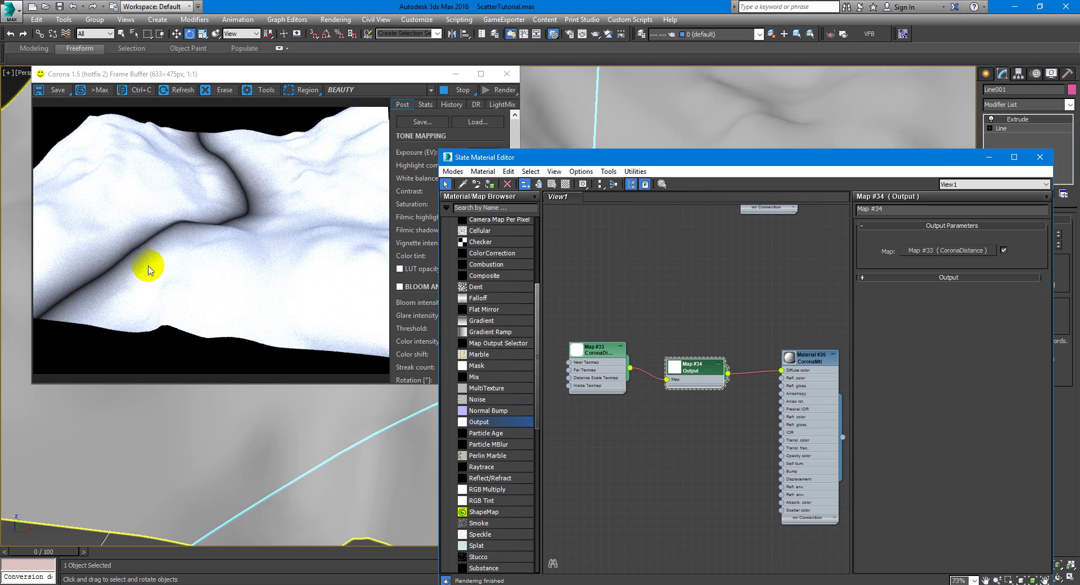
- Enable the Output map's Color Map and convert the curve's upper end point to a Bezier point
click(876, 277)
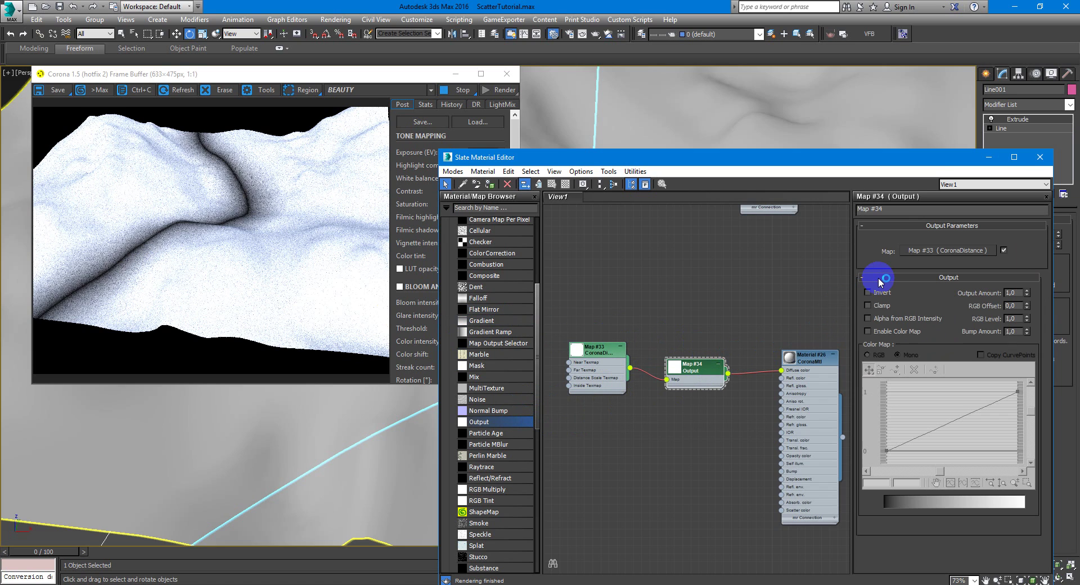
click(884, 333)
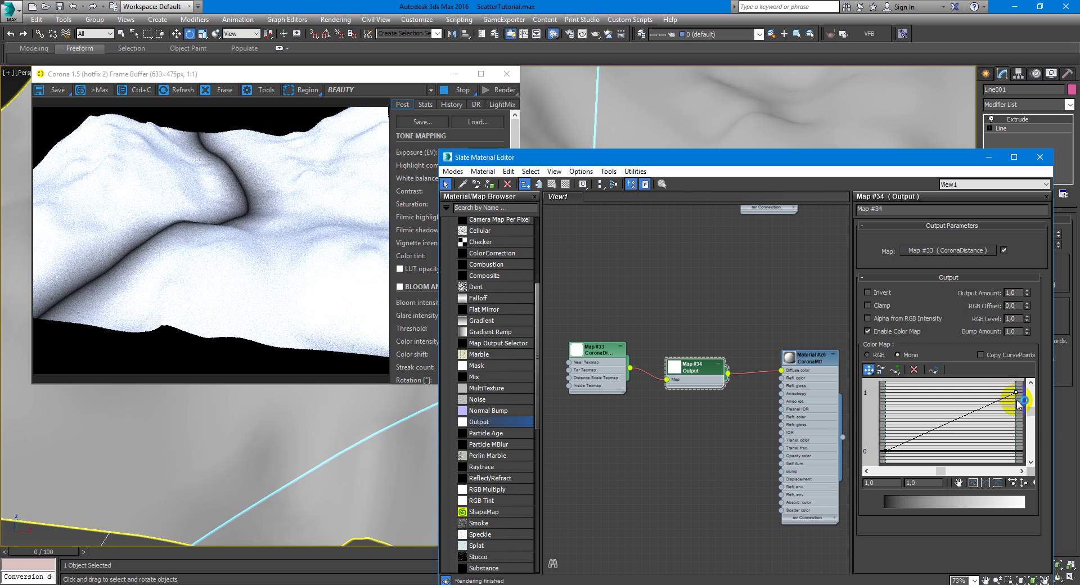
right_click(1018, 395)
click(1001, 423)
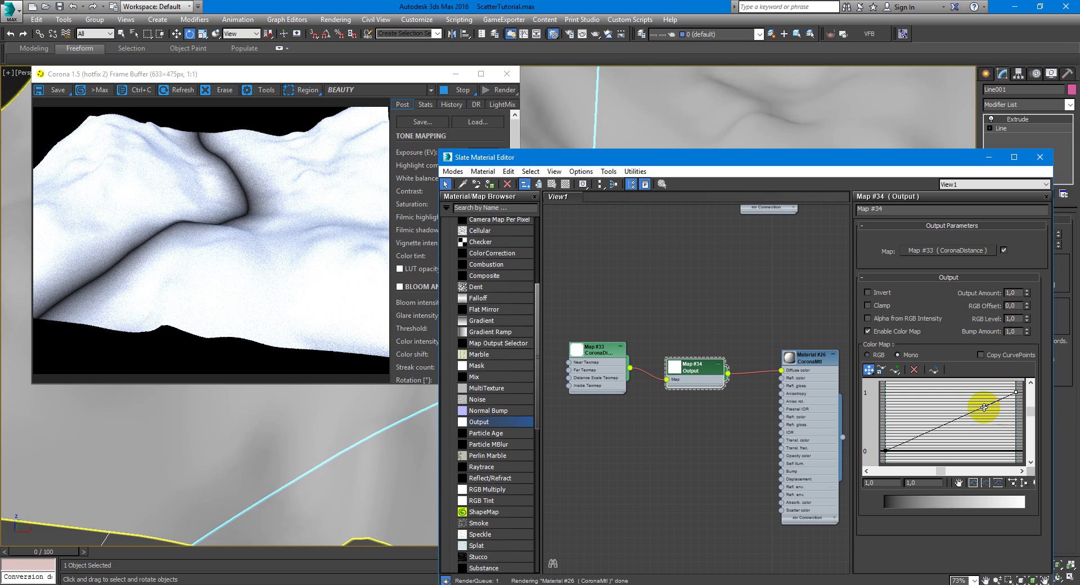
- Try the color curve bowed upward and bowed downward to narrow and widen the dark band, and disable the Color Map
drag(984, 398, 883, 396)
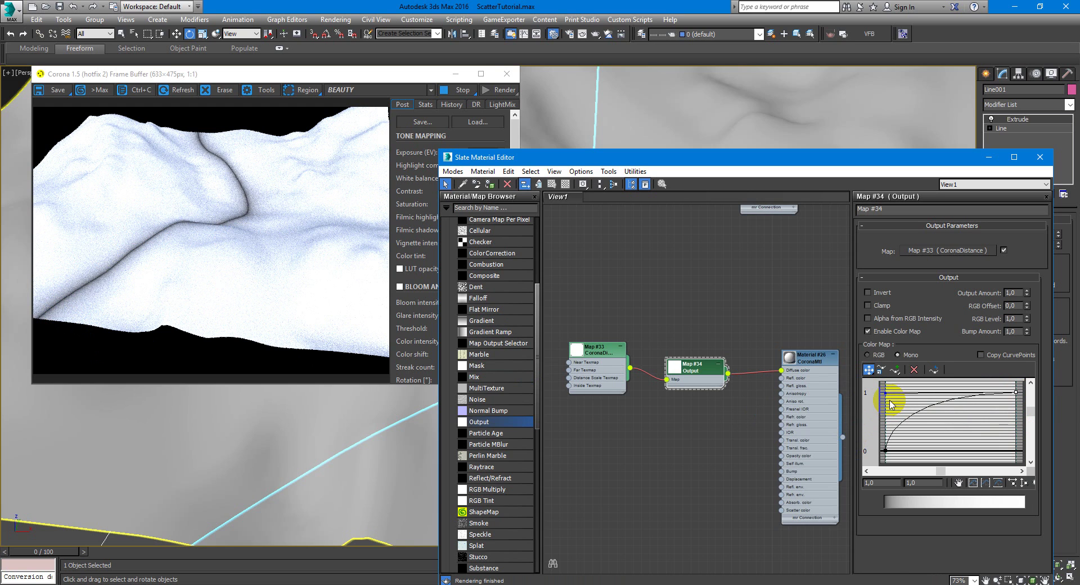
drag(886, 394, 1021, 453)
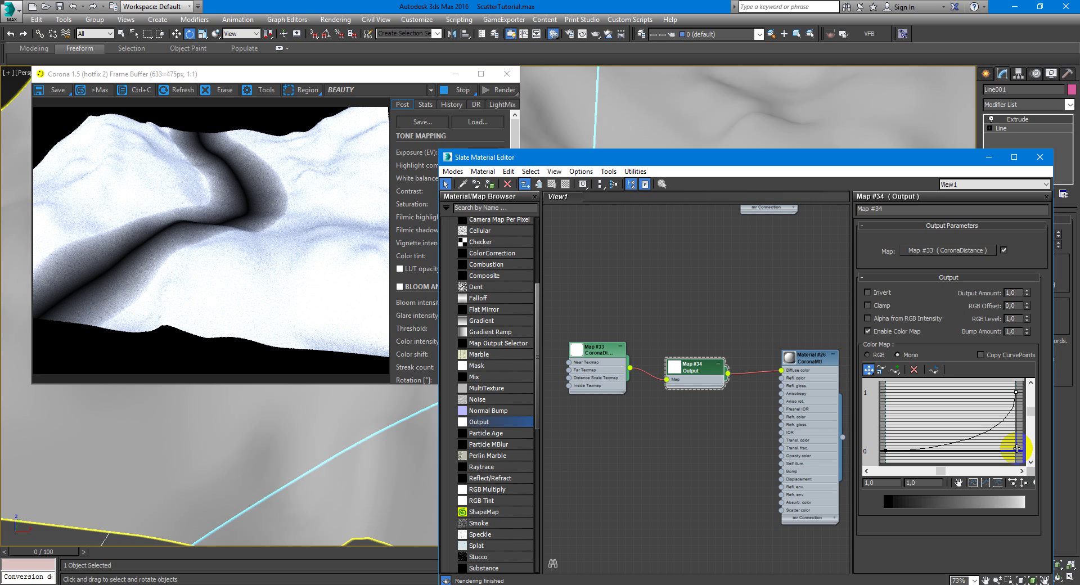
mouse_move(1017, 452)
mouse_down()
mouse_move(904, 434)
mouse_move(1018, 451)
mouse_up()
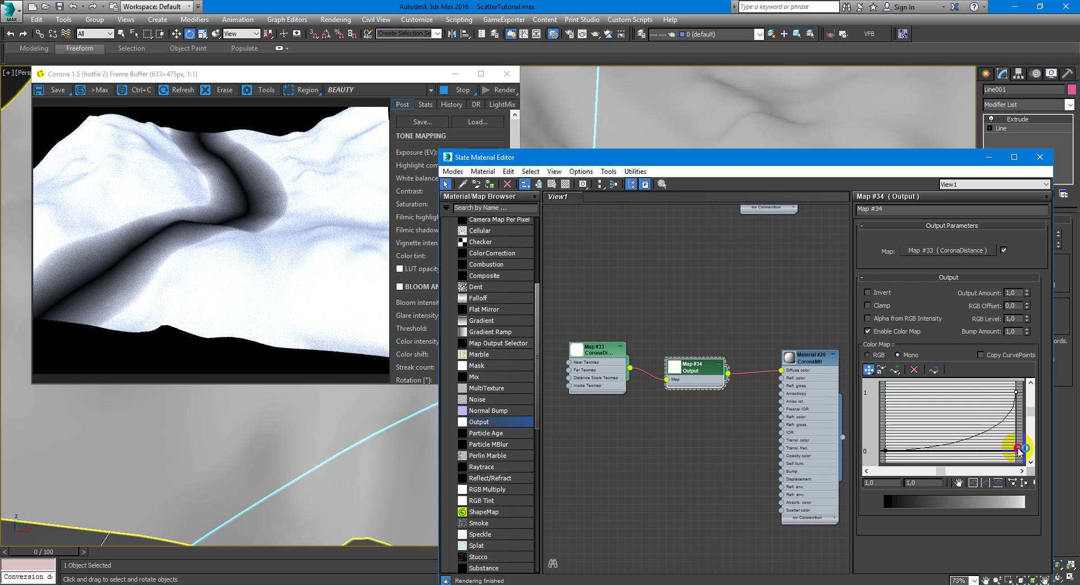
click(871, 333)
- Select the terrain plane and assign the textured CoronaMtl Material #25 to it
scroll(714, 398, down, 3)
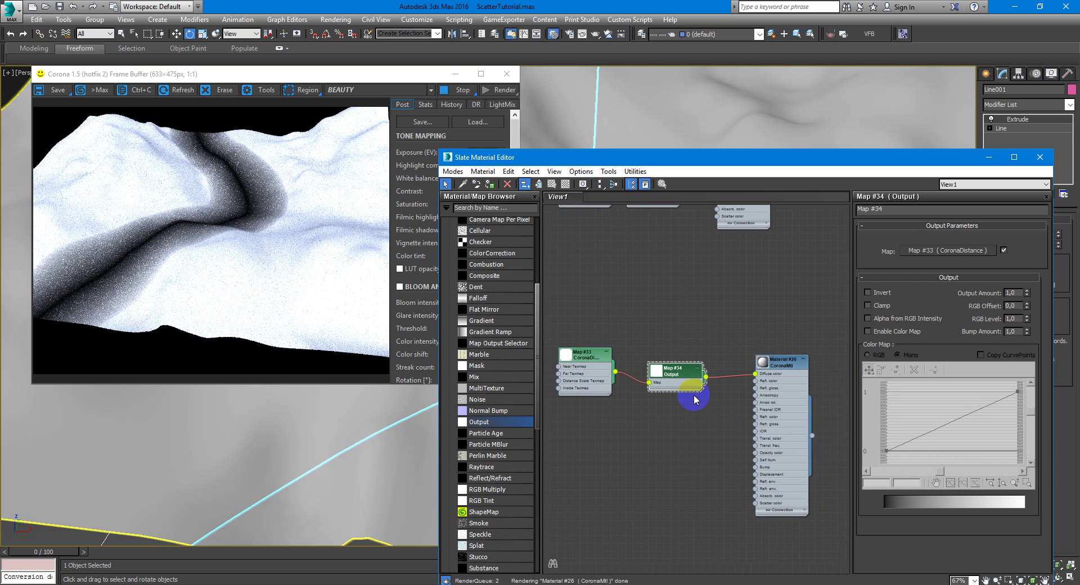
drag(866, 160, 651, 94)
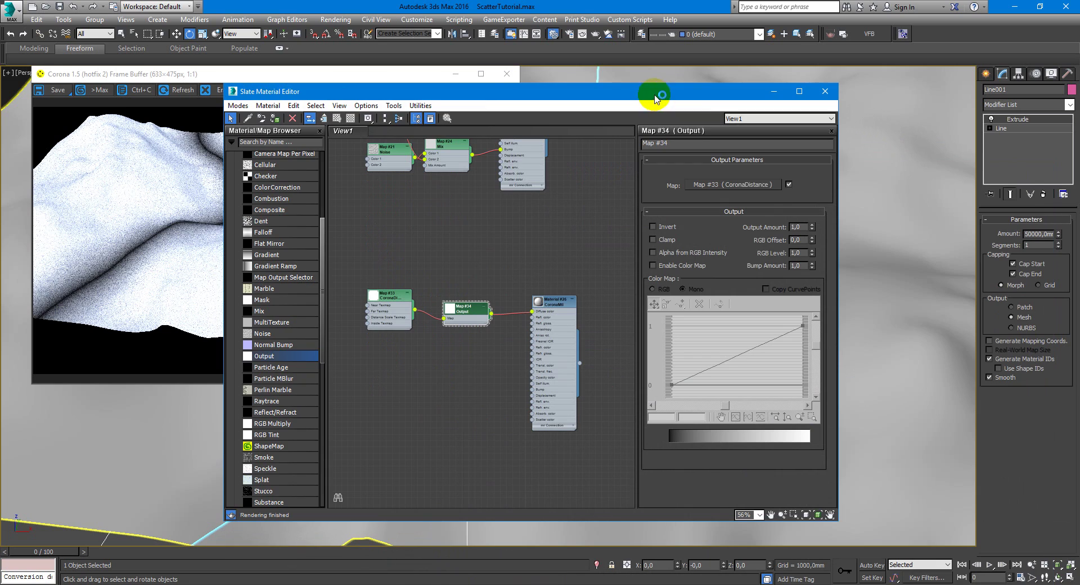
scroll(903, 384, down, 5)
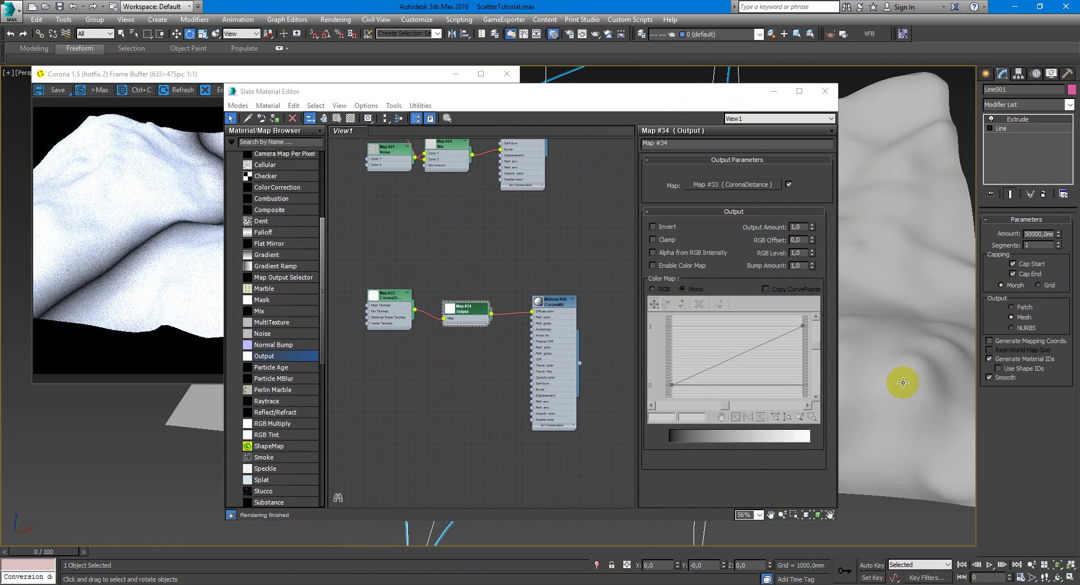
middle_drag(902, 384, 867, 363)
scroll(867, 362, down, 5)
click(892, 366)
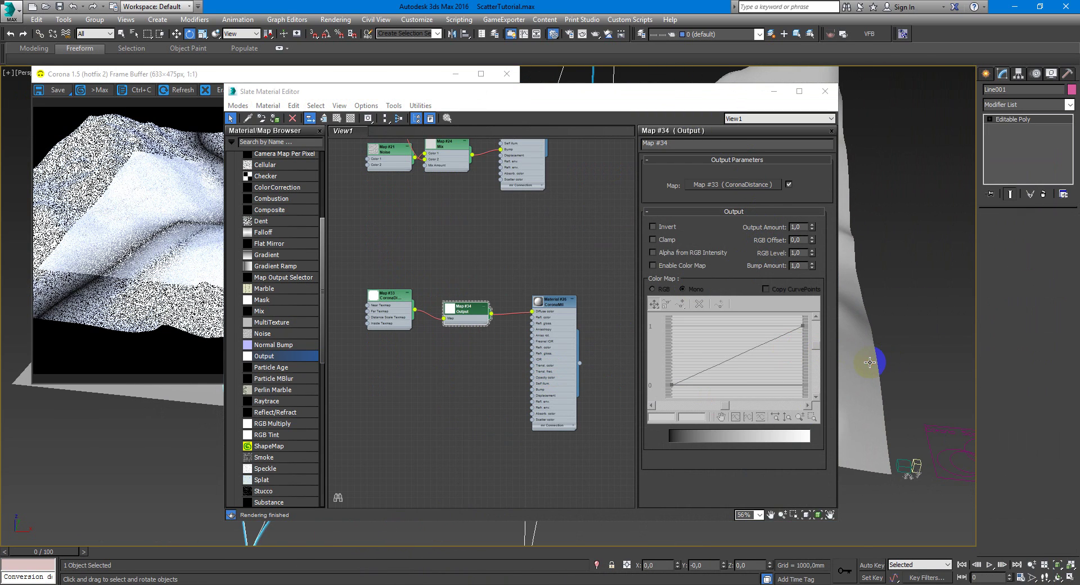
middle_drag(505, 175, 521, 359)
double_click(525, 177)
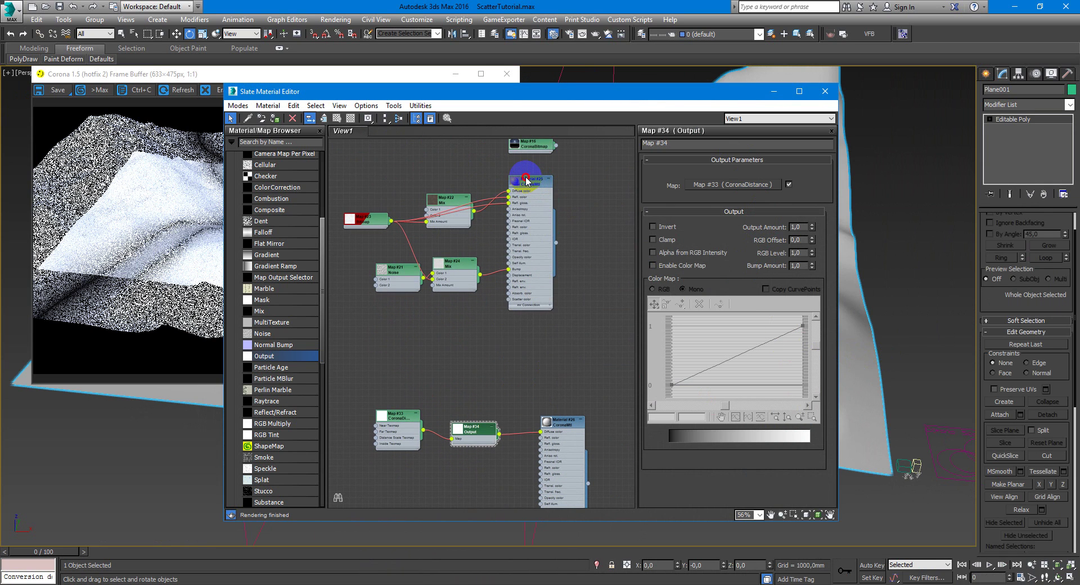
click(275, 118)
- Select the Corona Scatter object and enable its scattering
middle_drag(910, 438, 881, 433)
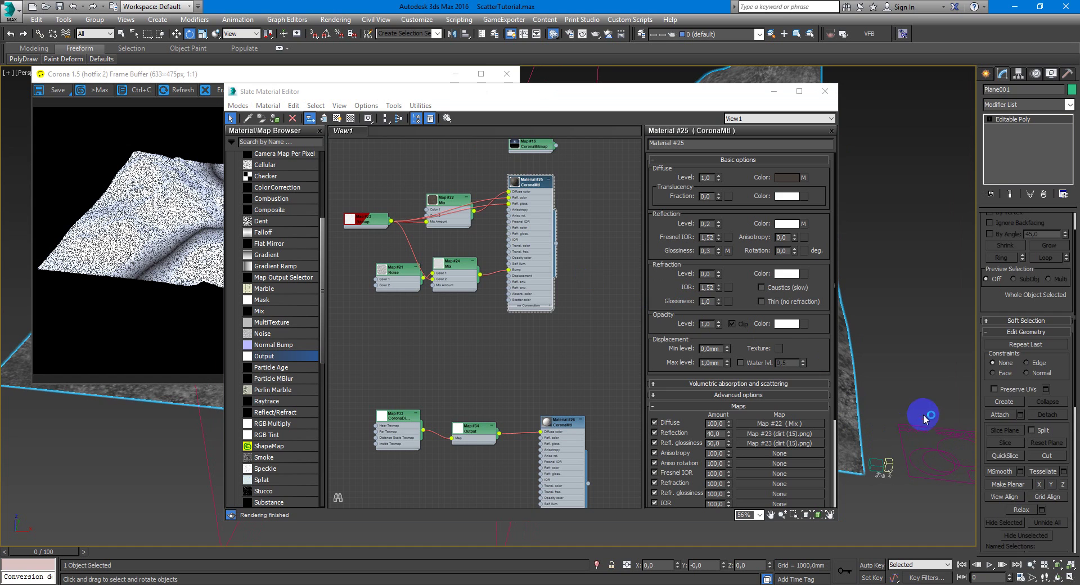
click(931, 433)
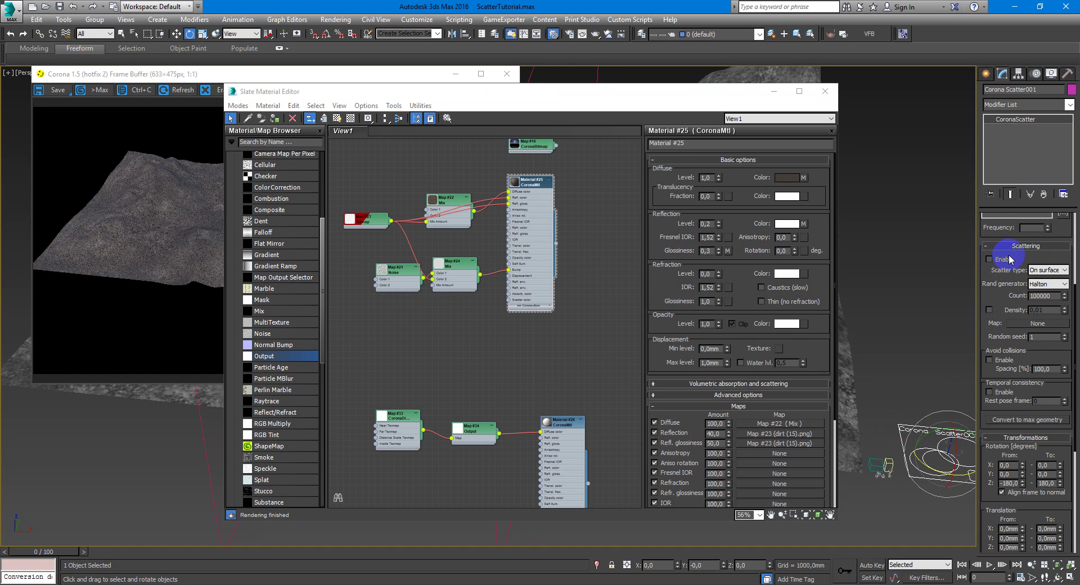
click(1006, 259)
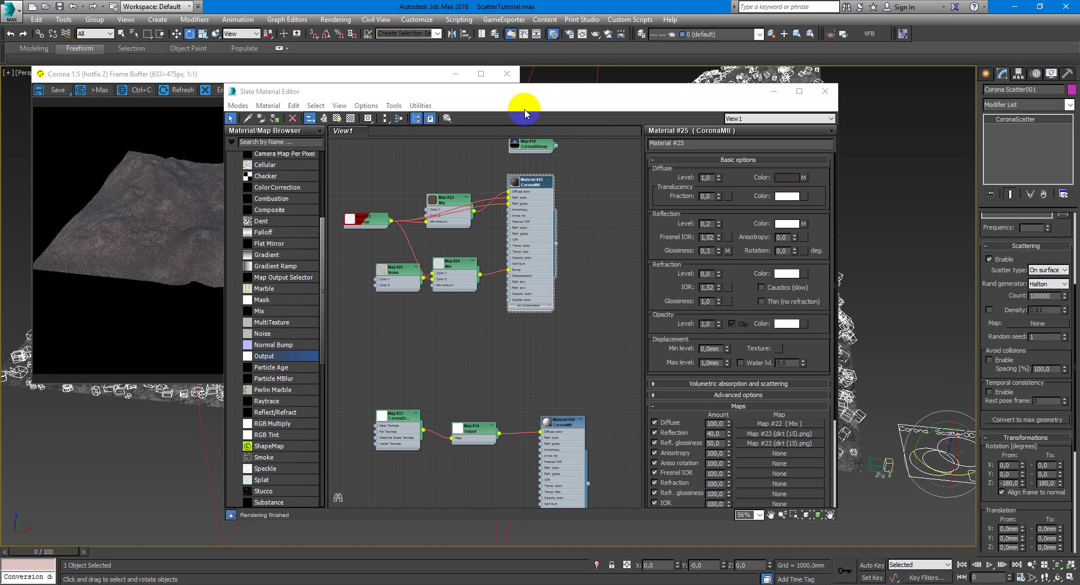
- Clear the map assigned to the X axis of the Corona Scatter's scale
drag(536, 100, 608, 81)
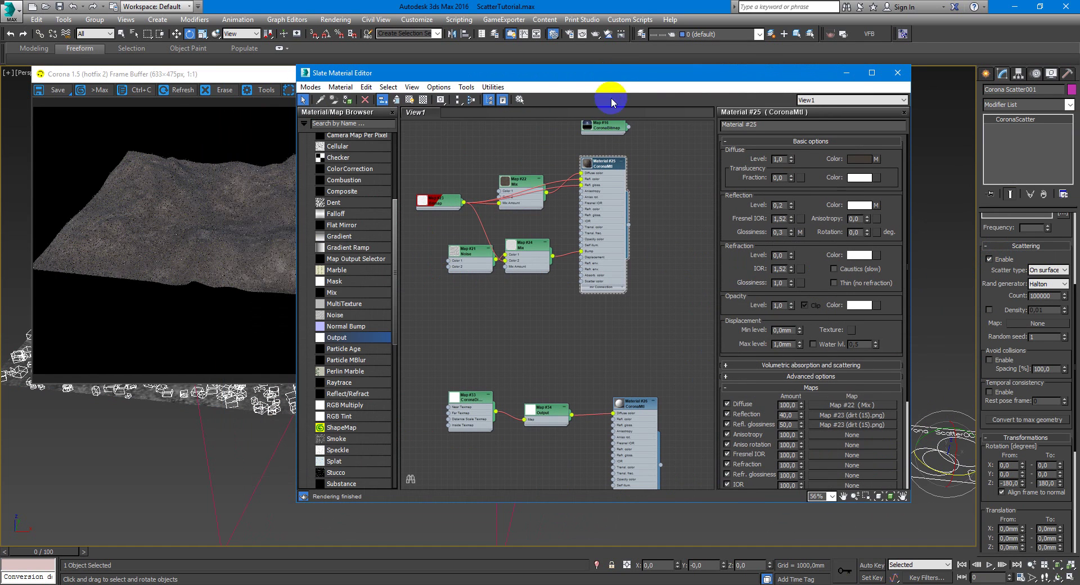
drag(988, 340, 991, 254)
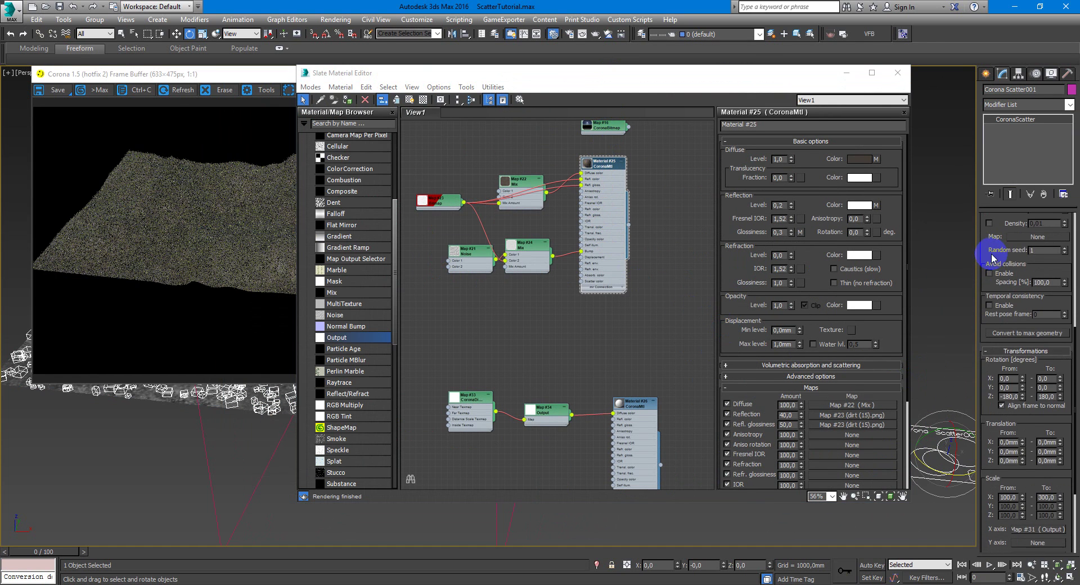
drag(1014, 512, 1015, 460)
right_click(1042, 479)
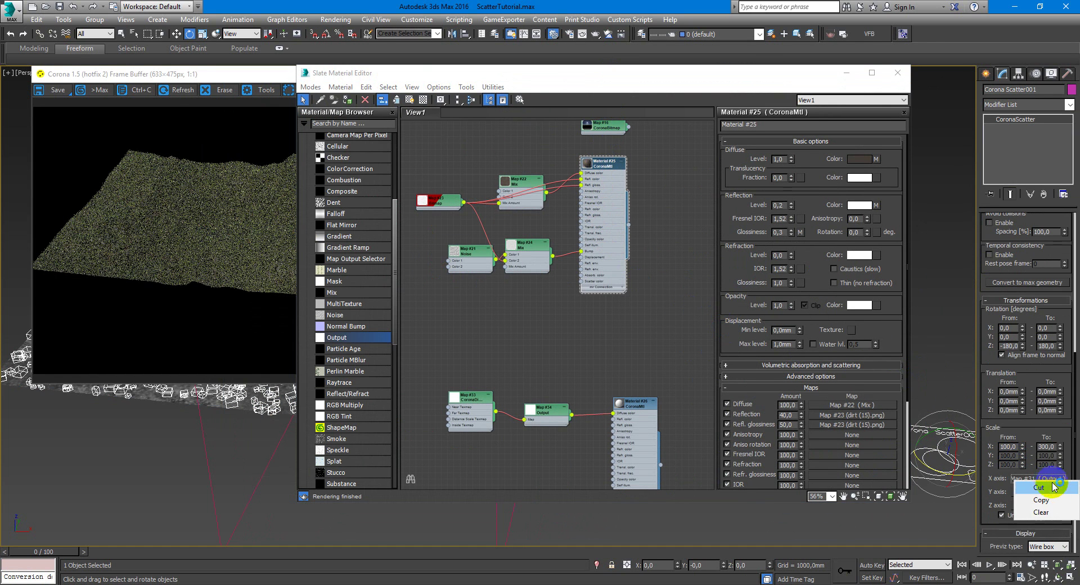
click(1042, 512)
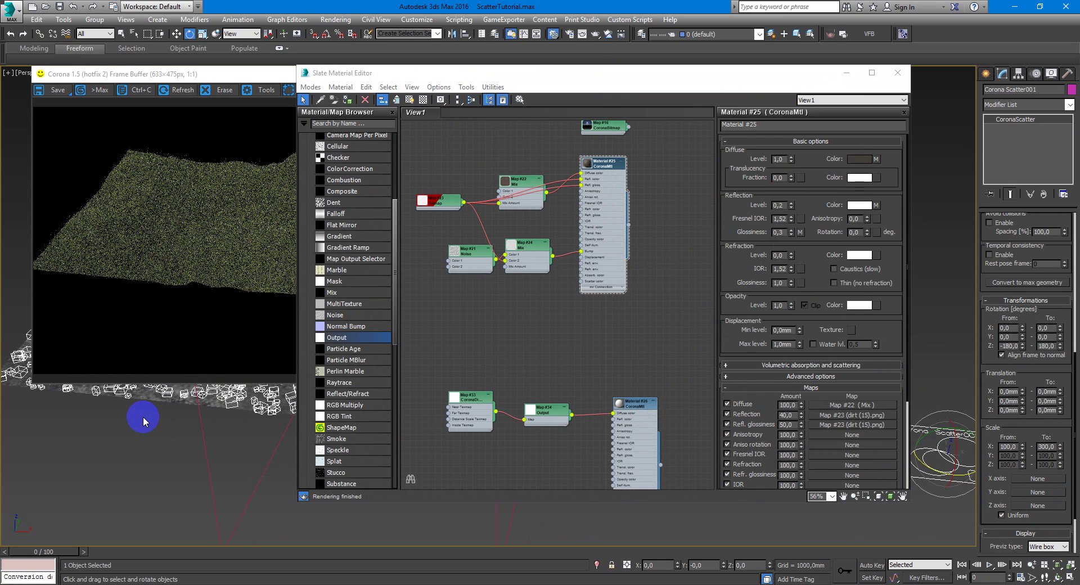
- Examine the Output and CoronaDistance map settings and the Corona Scatter's scattering and transformation parameters
double_click(554, 413)
middle_drag(556, 413, 563, 385)
double_click(491, 373)
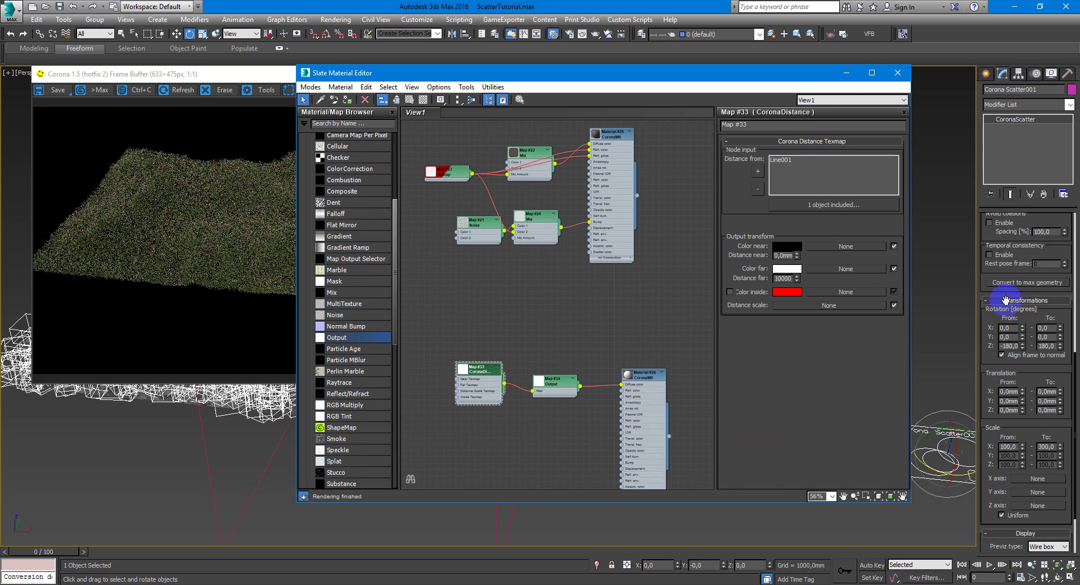
drag(1003, 263, 1010, 477)
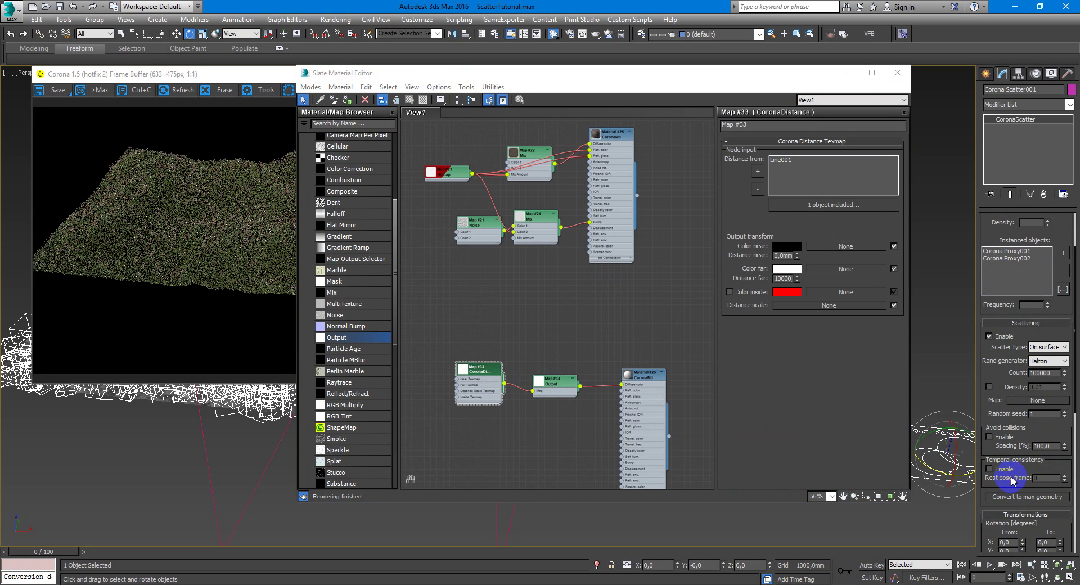
scroll(999, 356, up, 2)
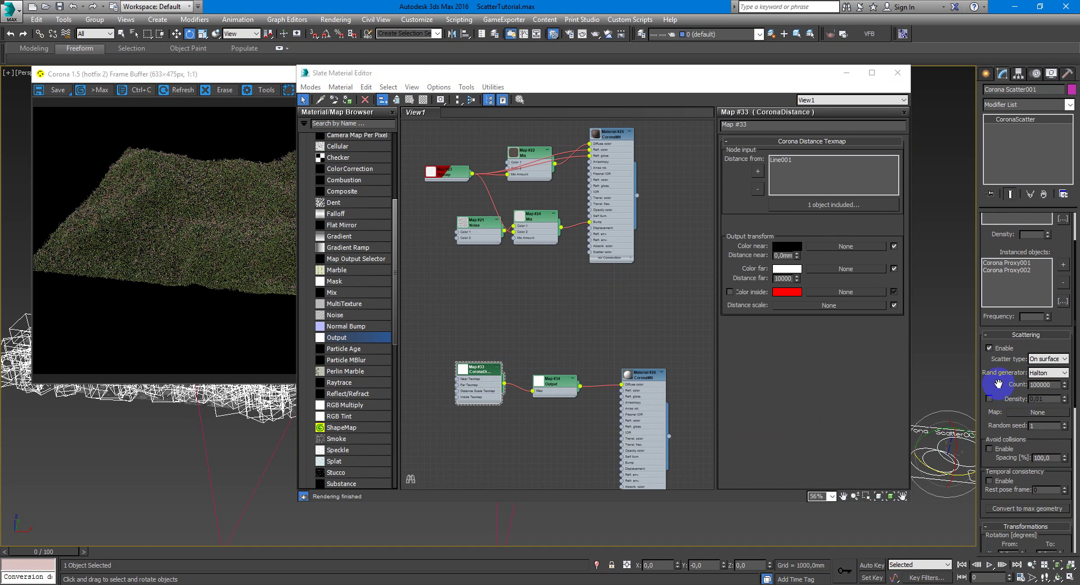
scroll(999, 382, down, 5)
scroll(1004, 349, up, 1)
scroll(1010, 482, down, 1)
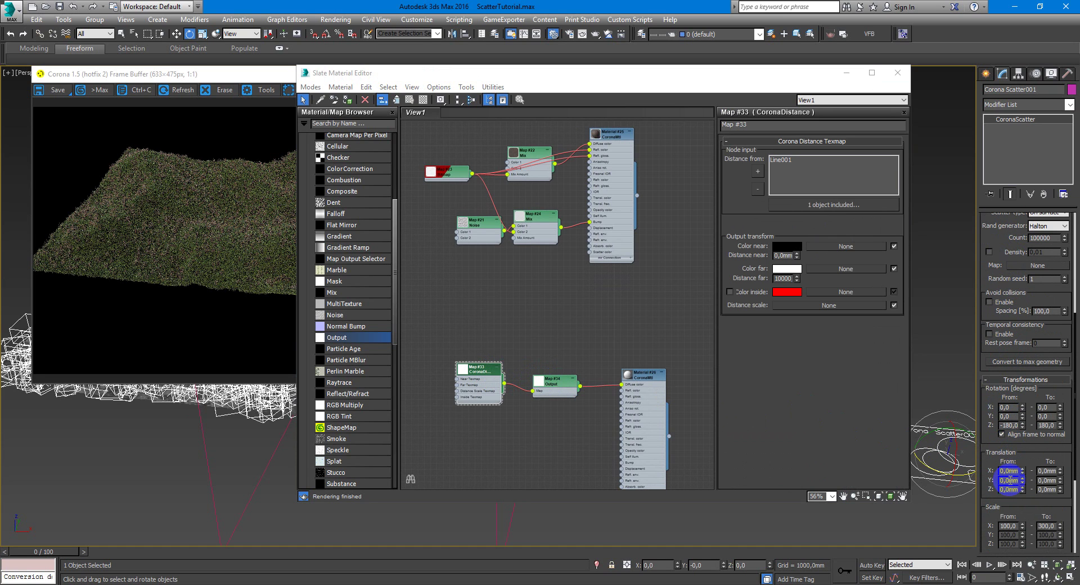
scroll(1001, 472, down, 5)
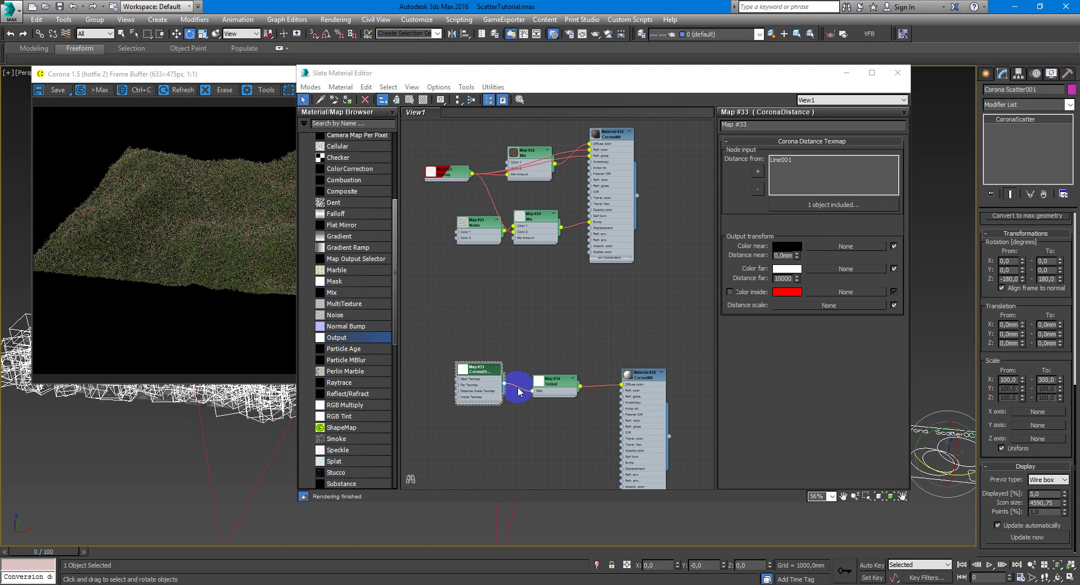
- Space the Output and CoronaDistance nodes apart and assign the Output map to the scatter's X-axis scale
double_click(560, 386)
drag(560, 386, 591, 342)
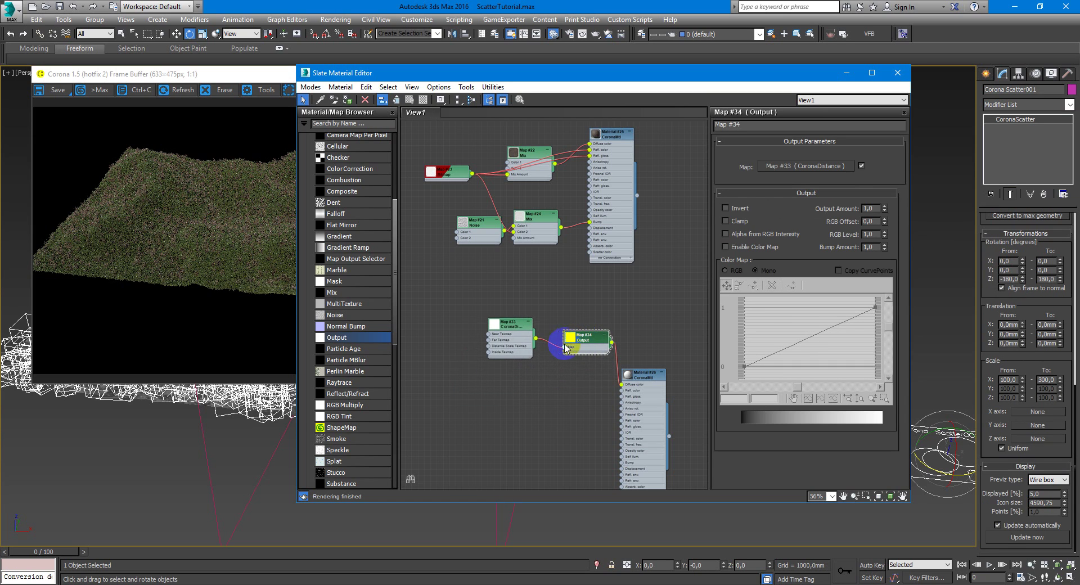
drag(503, 332, 427, 369)
click(607, 355)
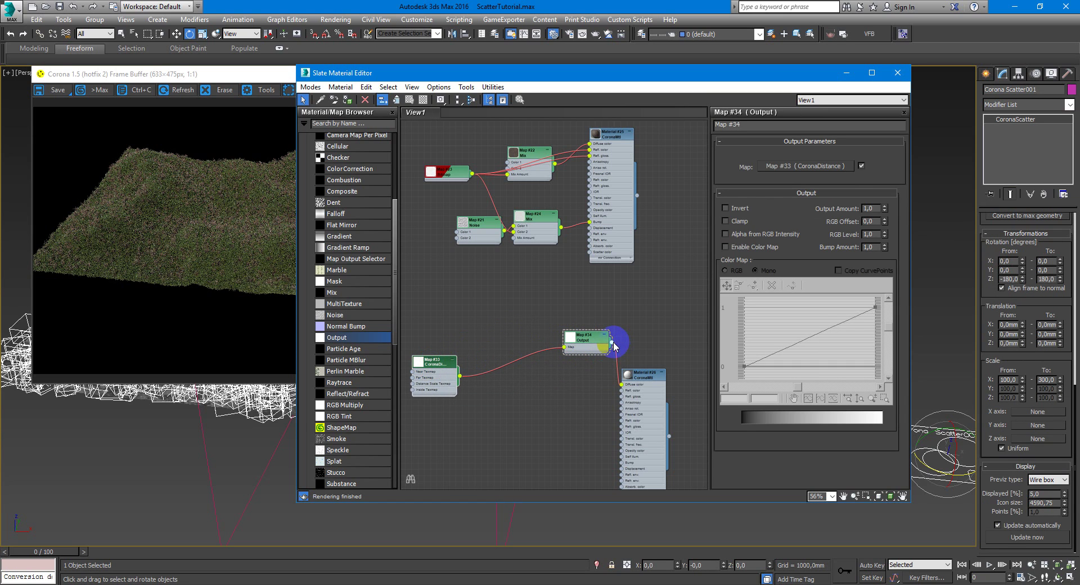
drag(628, 346, 1038, 425)
click(515, 329)
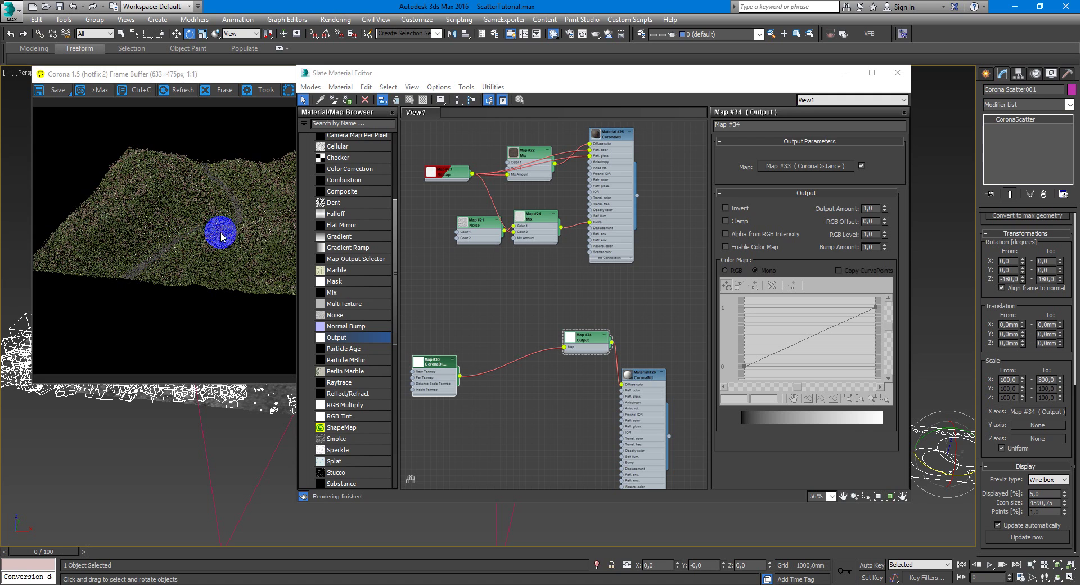
- Examine the size of the scattered instances along the spline path in the render and up close in the viewport
click(589, 338)
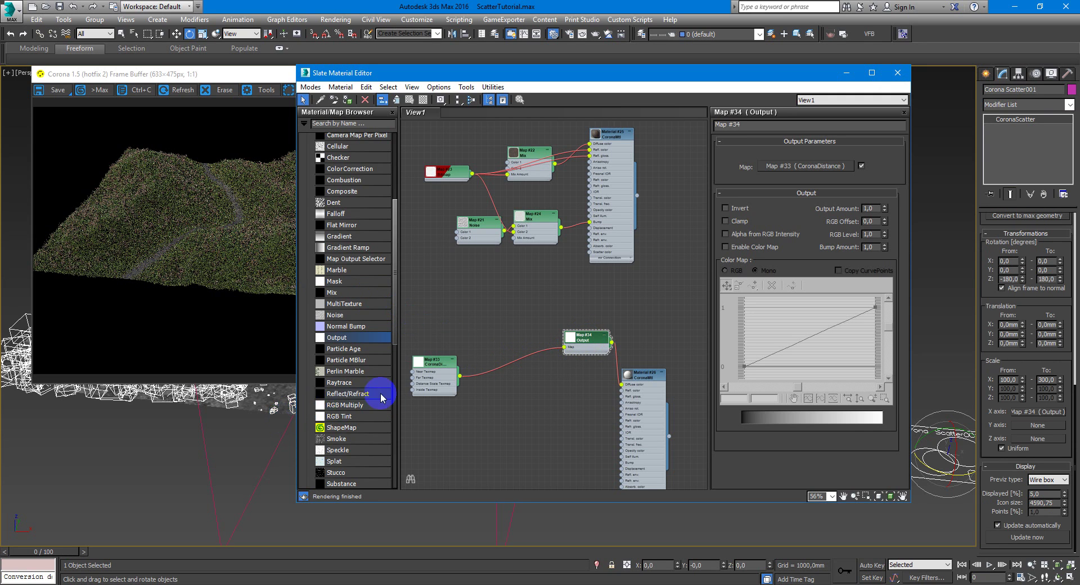
click(848, 274)
click(781, 264)
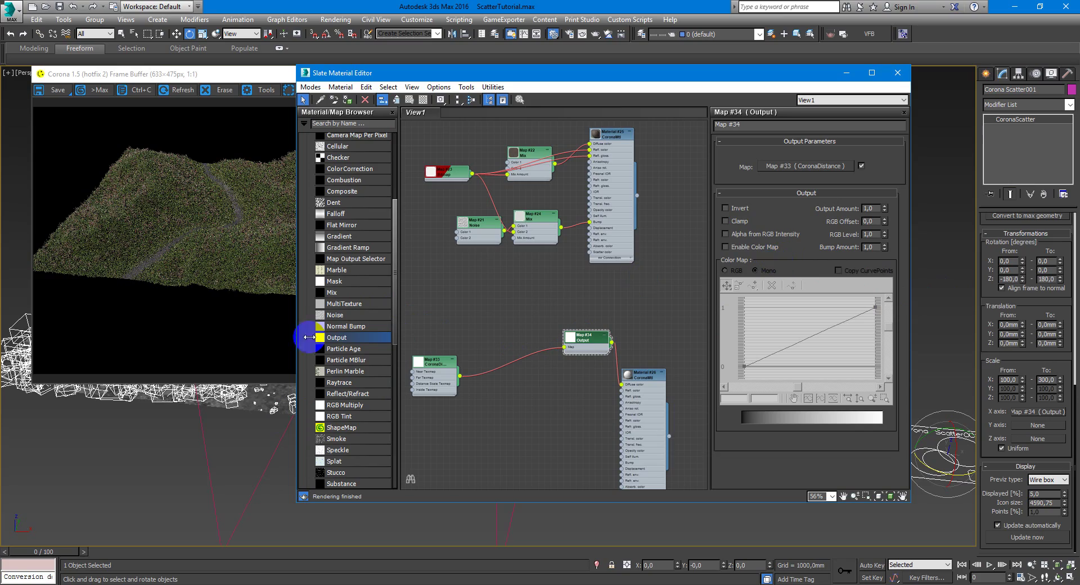
click(170, 413)
scroll(176, 418, up, 10)
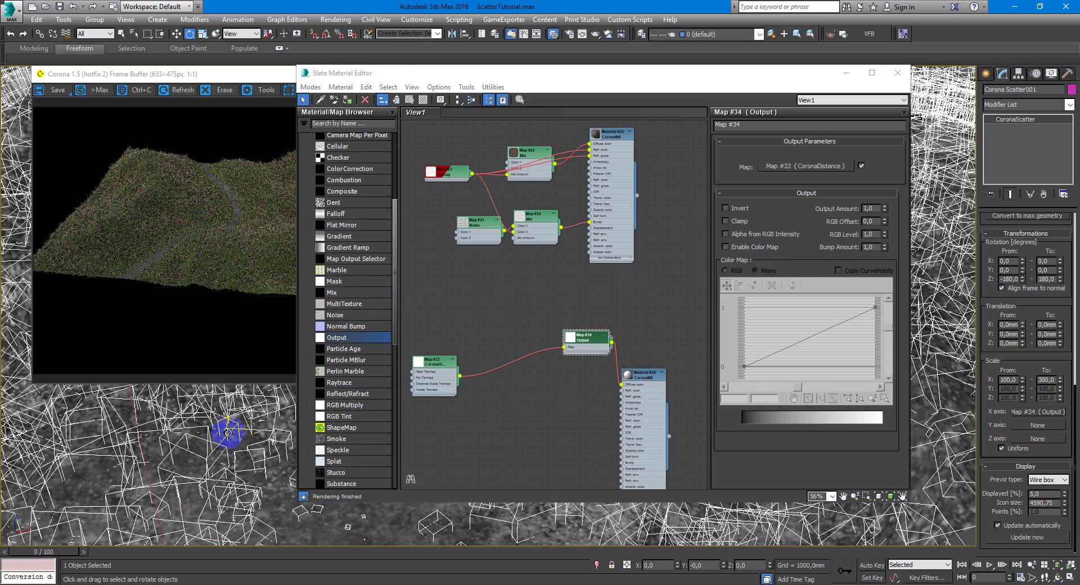
drag(720, 77, 1079, 1)
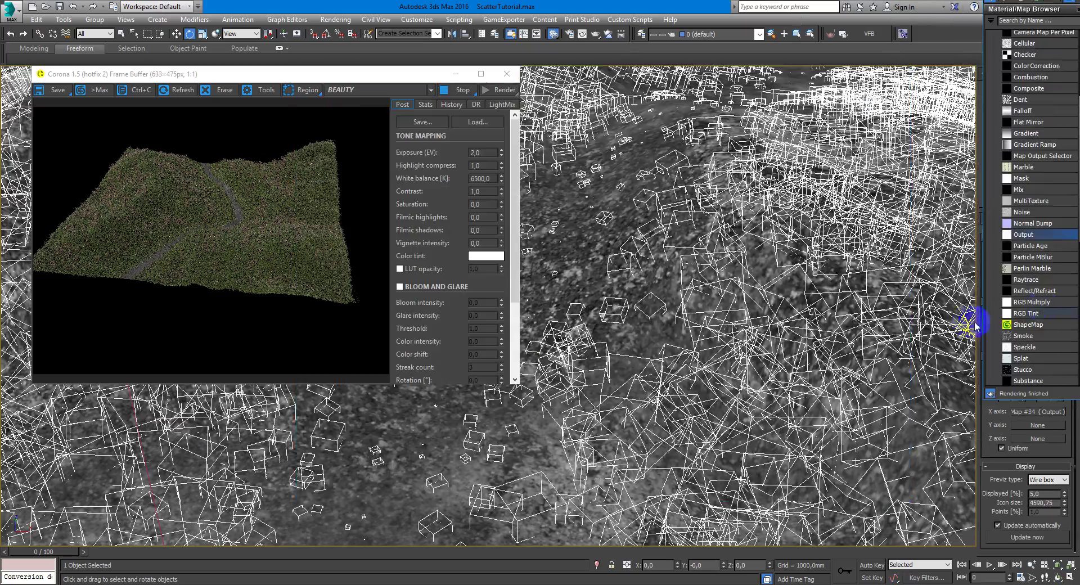
alt+middle_drag(844, 248, 754, 299)
scroll(757, 300, up, 4)
drag(983, 58, 402, 190)
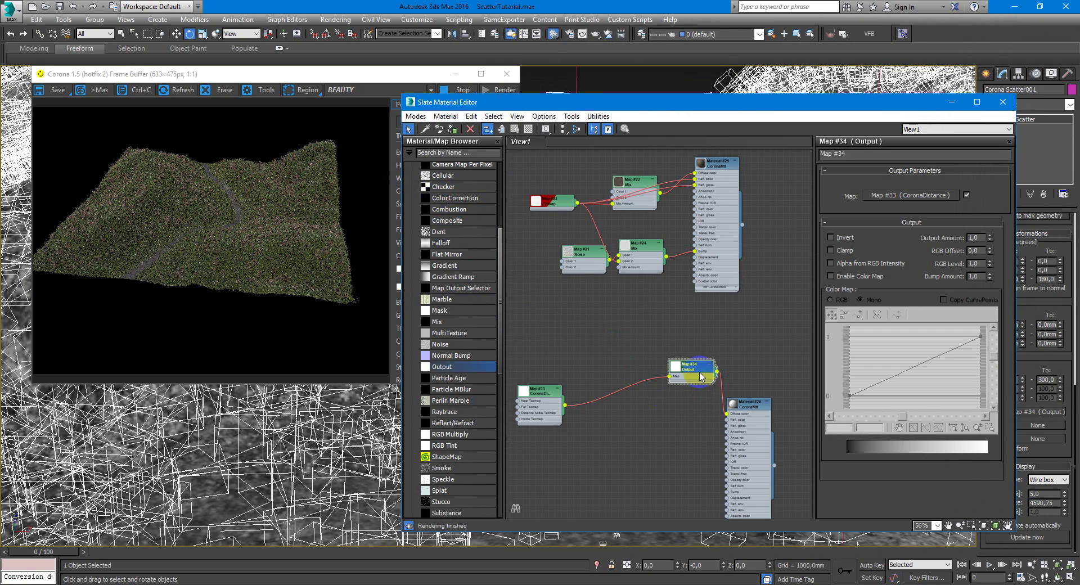
- Enable the Output map's Color Map, frame the path near ground level, and bow the color curve upward
click(843, 277)
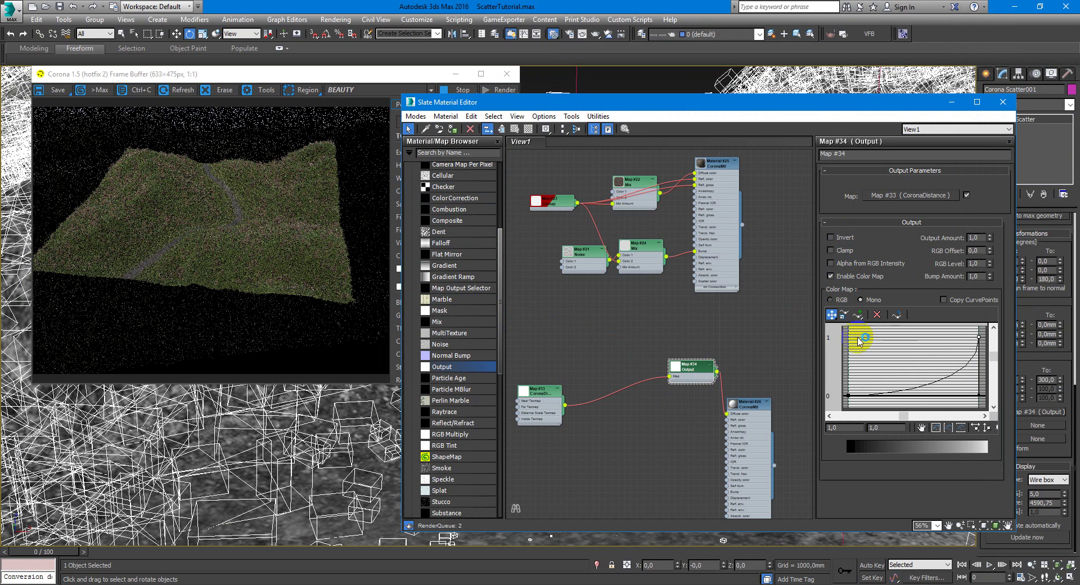
drag(692, 102, 943, 102)
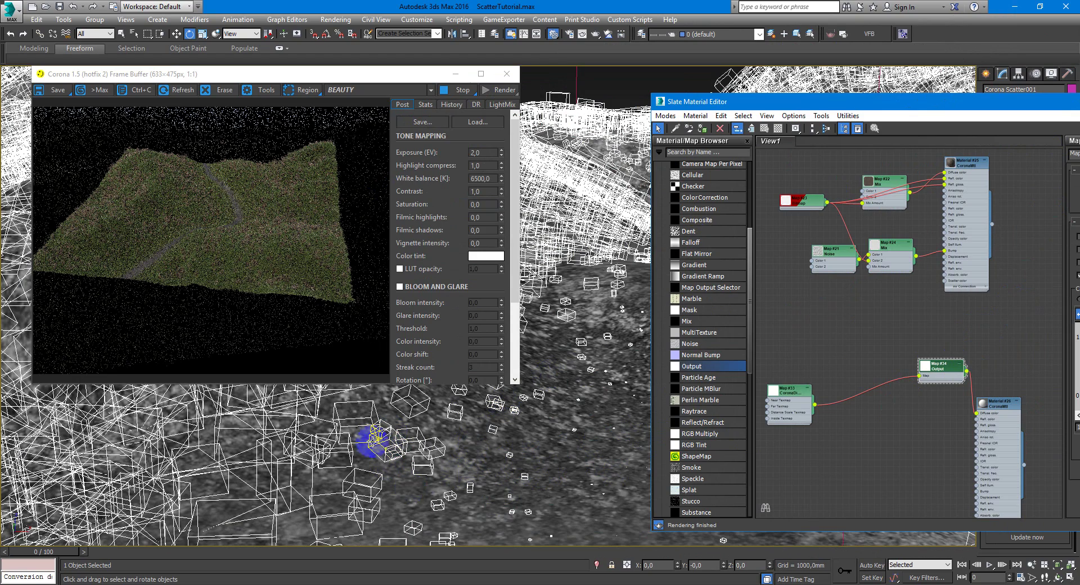
drag(882, 106, 653, 96)
drag(352, 502, 344, 416)
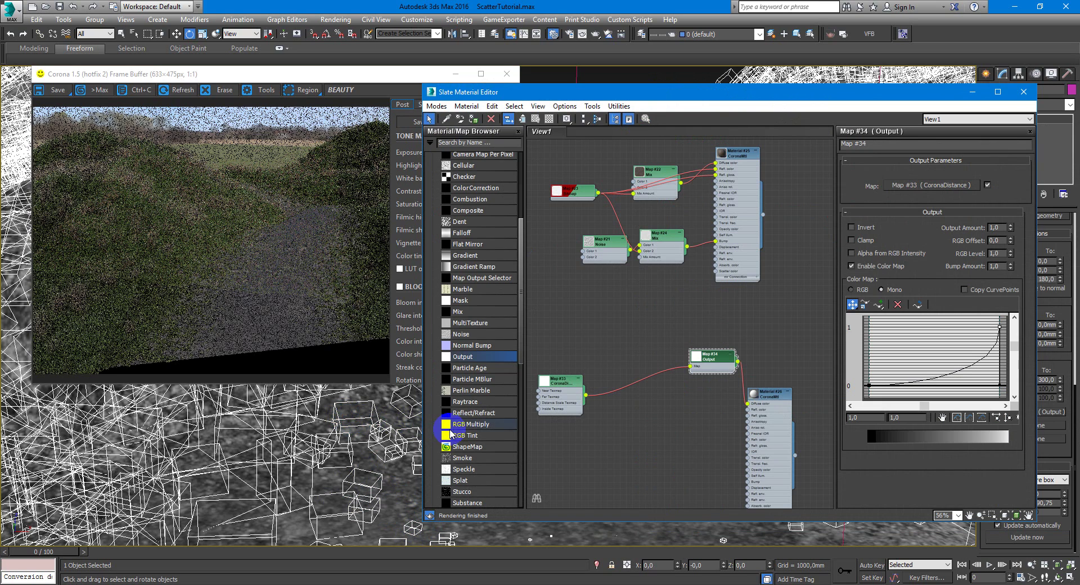
drag(575, 506, 623, 526)
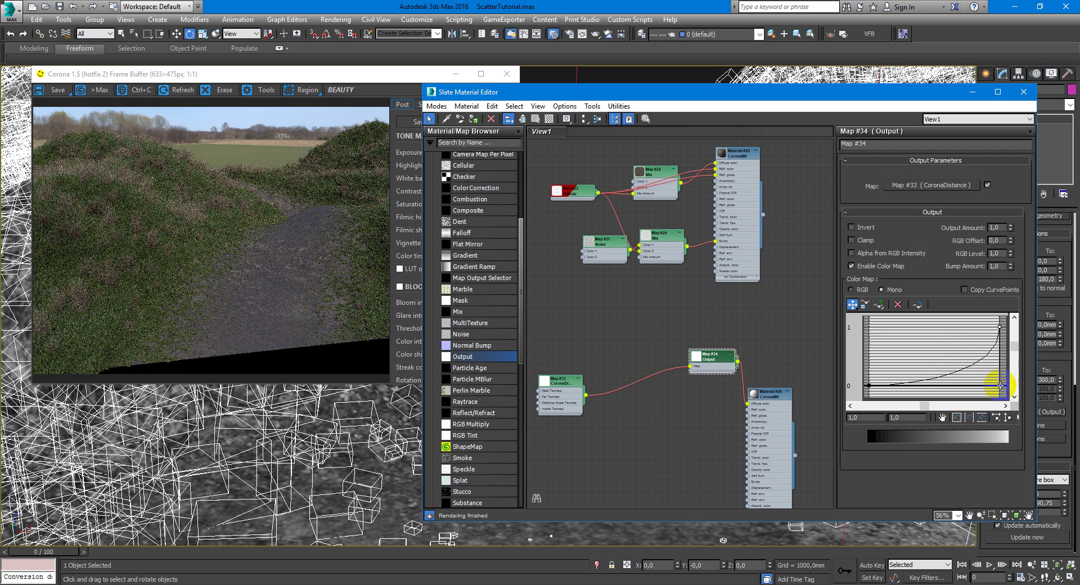
drag(1001, 391, 868, 327)
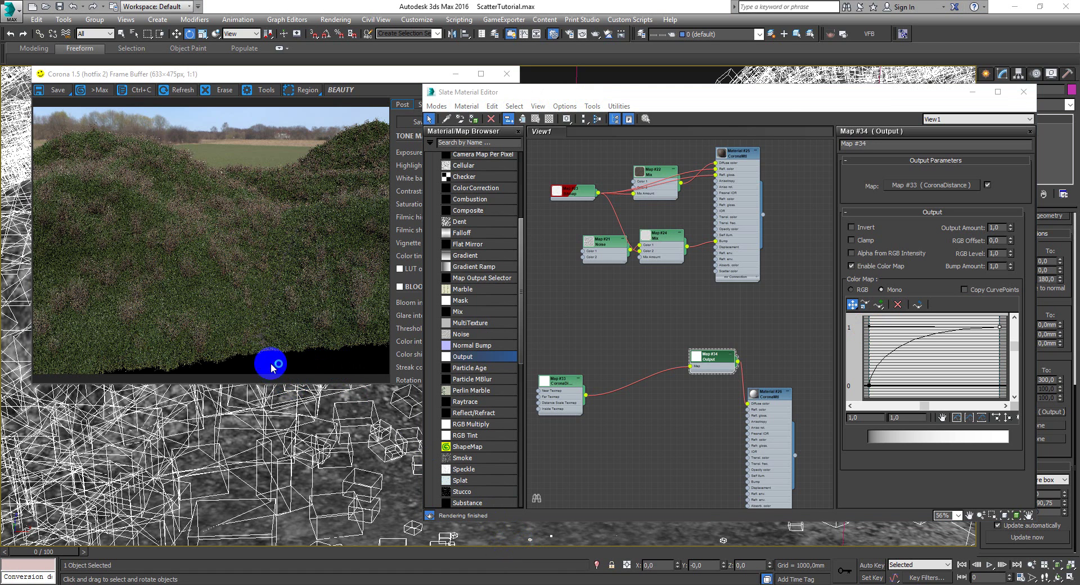
- Try the CoronaDistance map with Distance near at 5000 mm and Distance far at 4000 mm
double_click(558, 381)
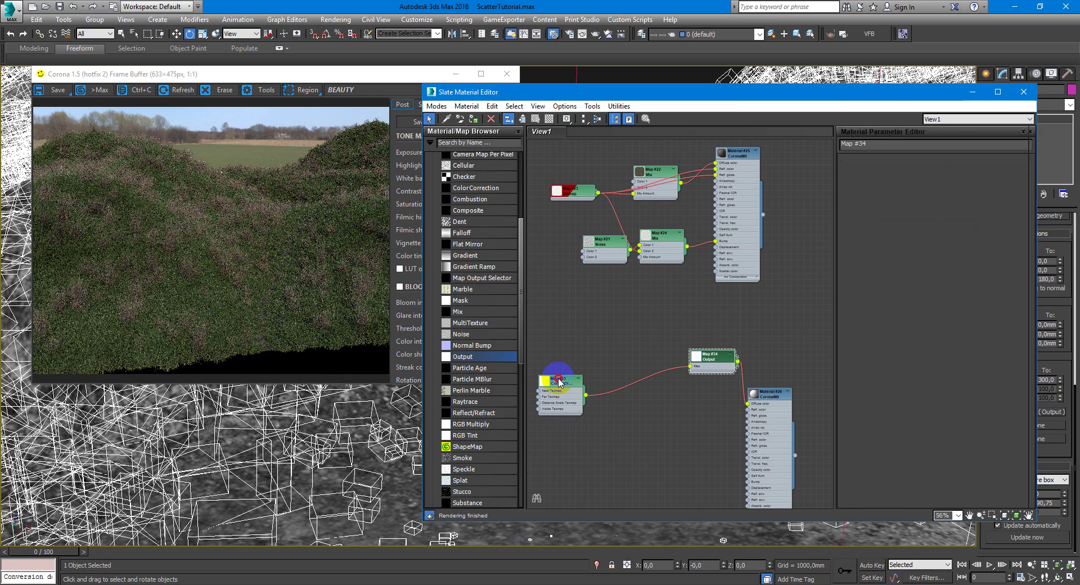
click(903, 298)
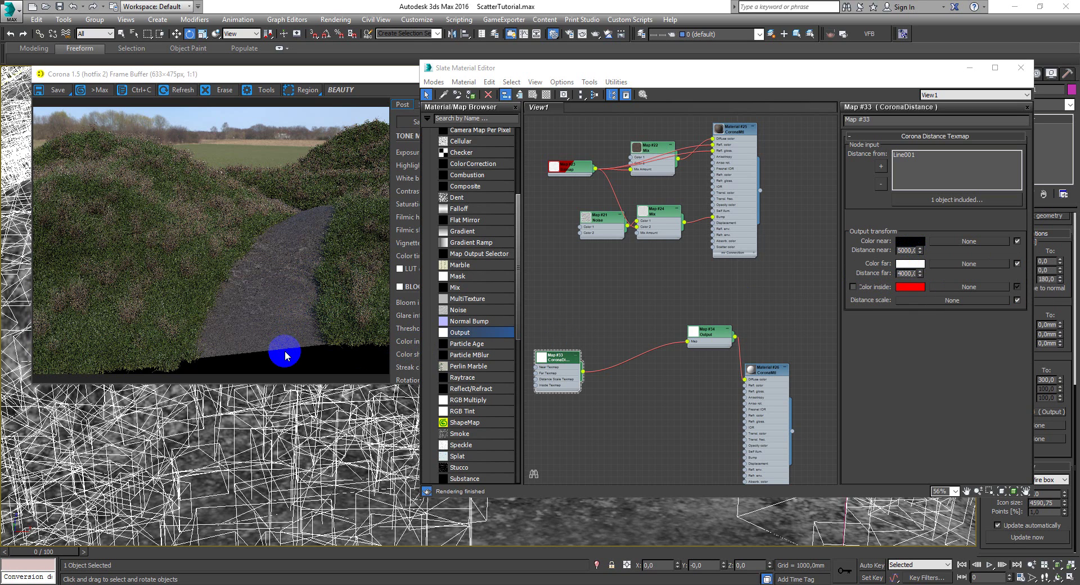
click(281, 255)
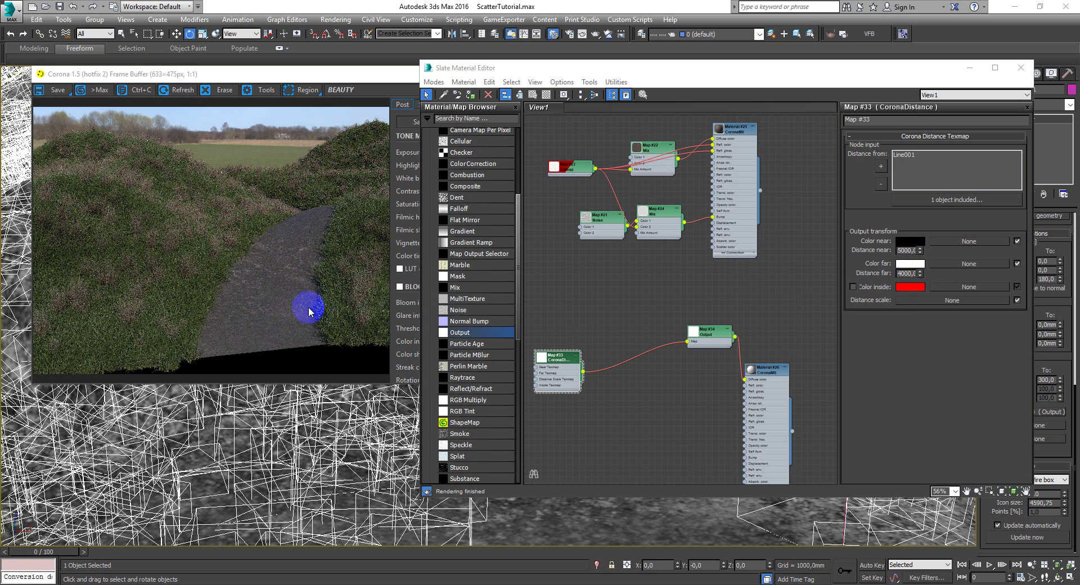
- Disable the Output map's Color Map and restore the CoronaDistance map's Distance near to 0 mm and Distance far to 10000 mm
double_click(697, 334)
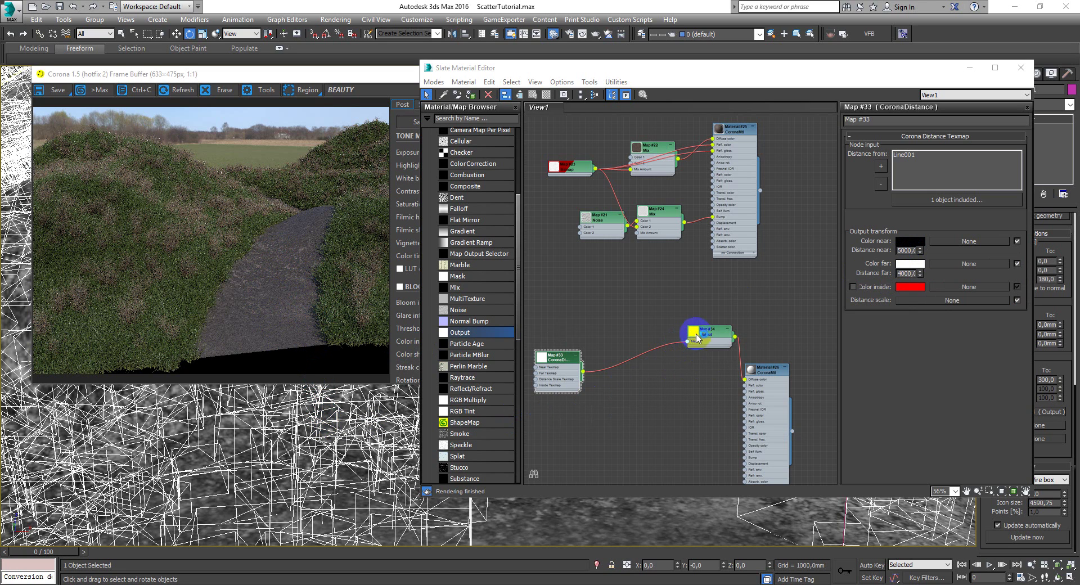
click(856, 243)
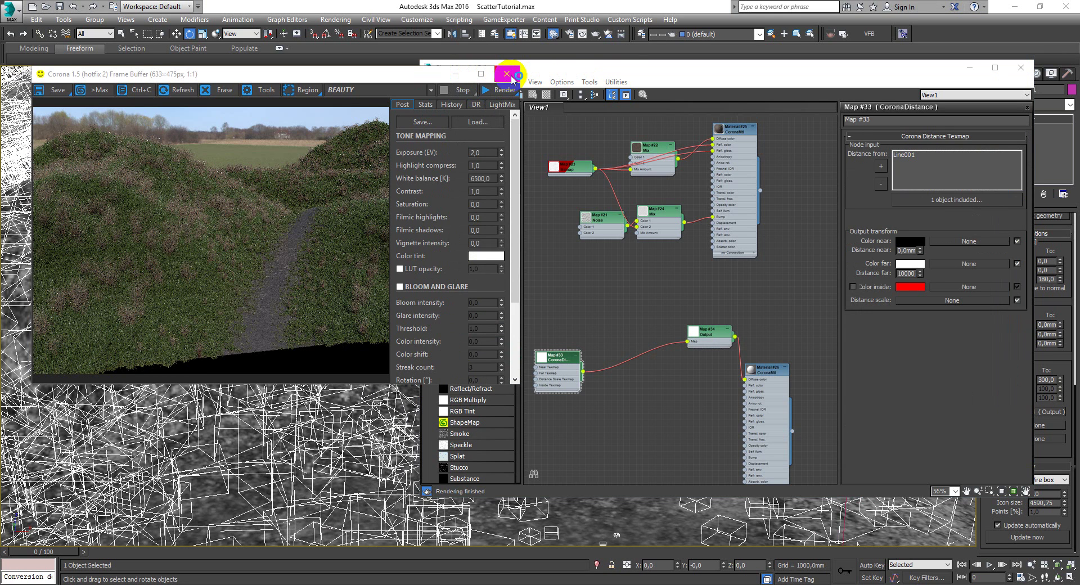
- Close the frame buffer and turn off scattering for the Corona Scatter object
click(512, 80)
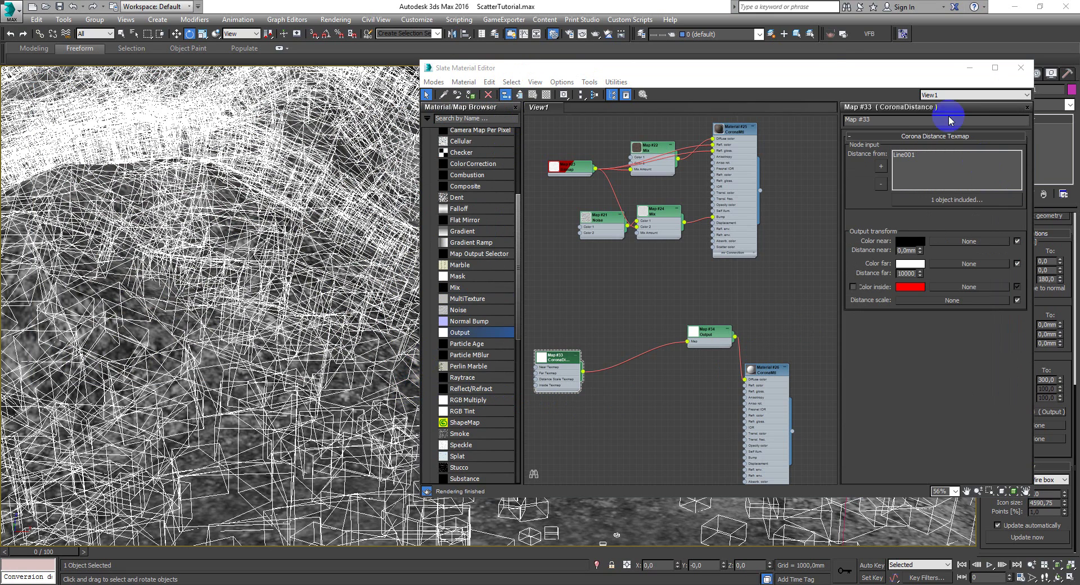
drag(829, 68, 646, 72)
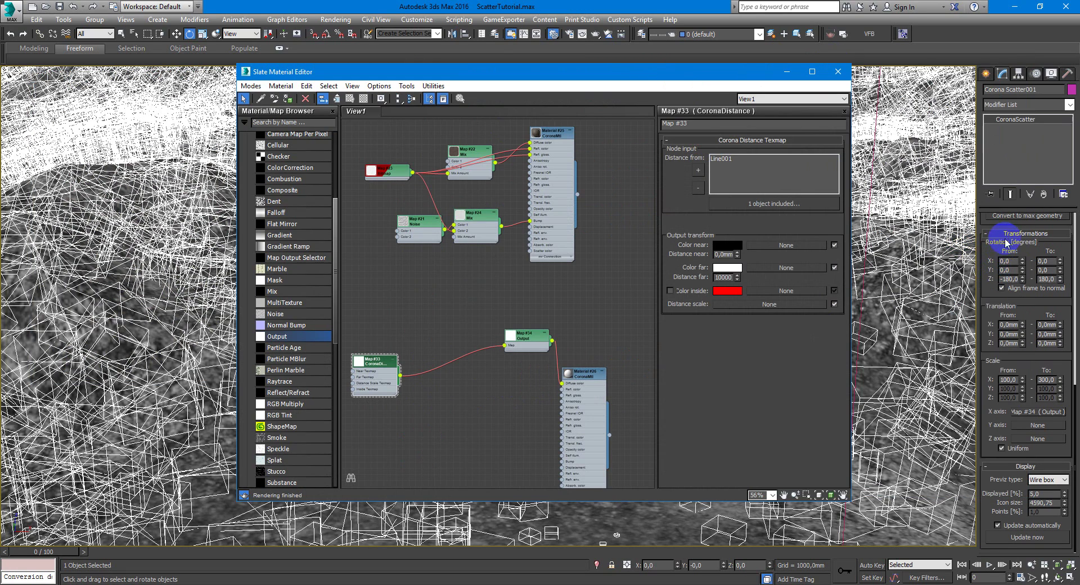
drag(988, 224, 988, 453)
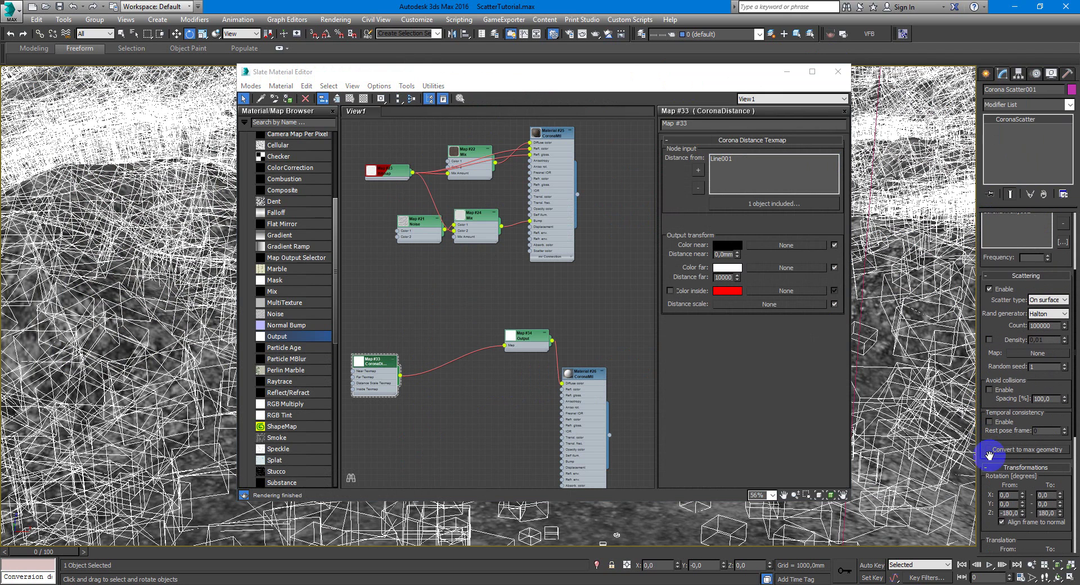
click(990, 289)
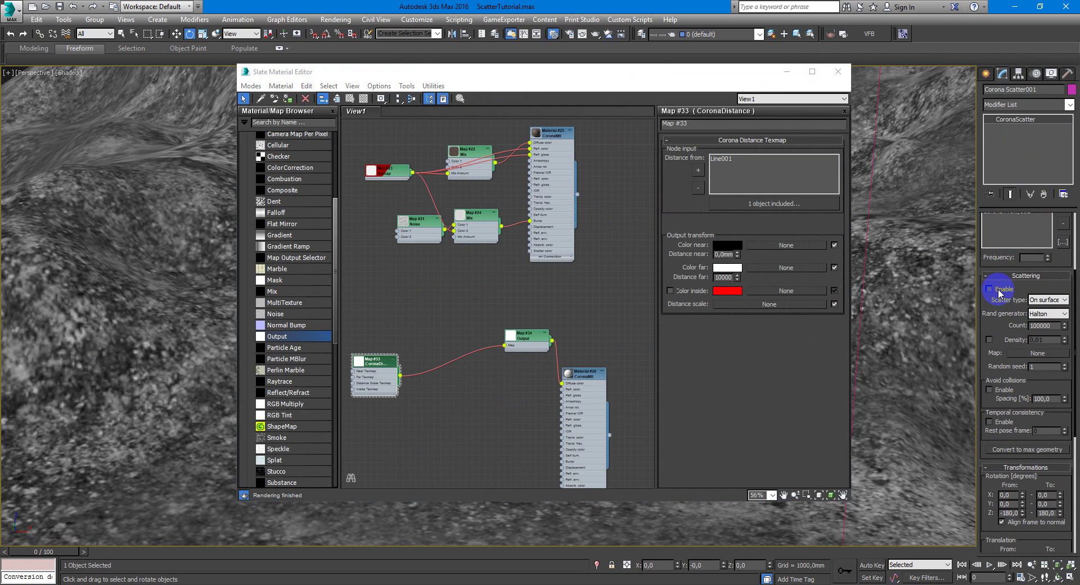
- Assign the CoronaMtl that uses the Output and CoronaDistance maps (Material #26) to the terrain plane
click(594, 374)
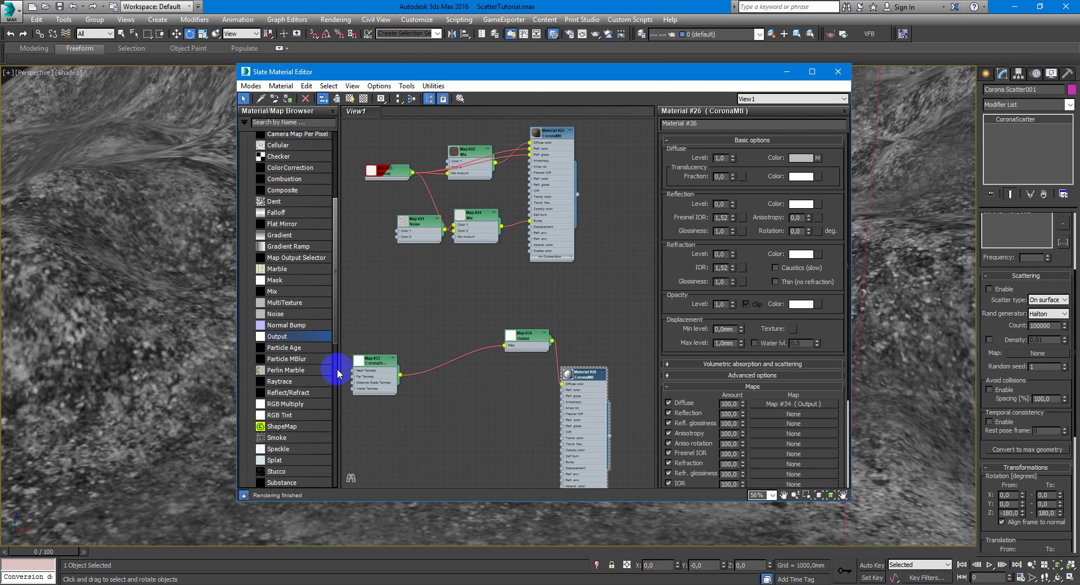
click(159, 342)
click(287, 99)
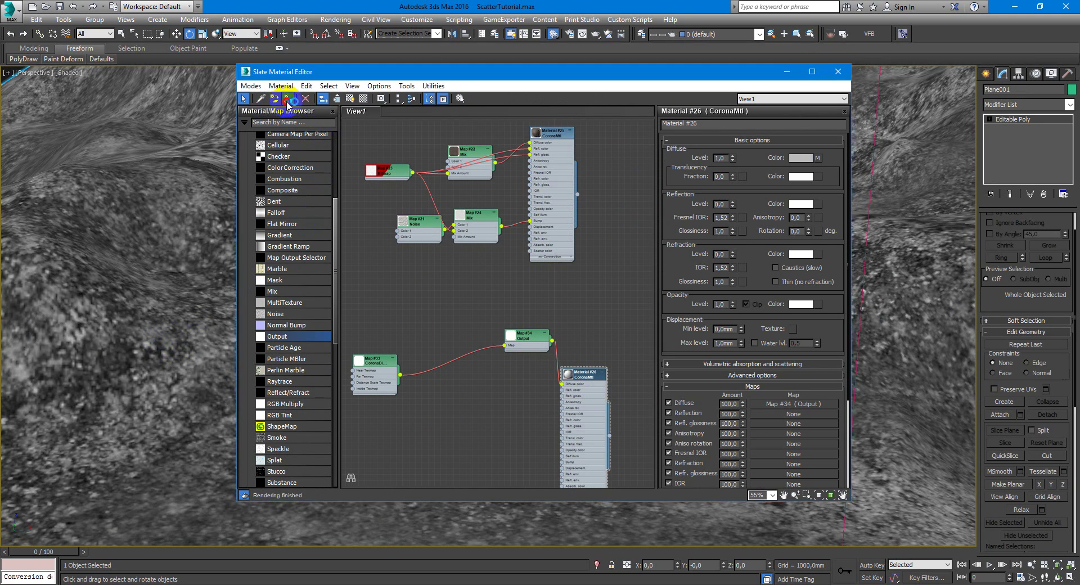
click(838, 71)
- Deselect the terrain and remove Line001 from the CoronaDistance map's Distance from list
scroll(572, 302, down, 6)
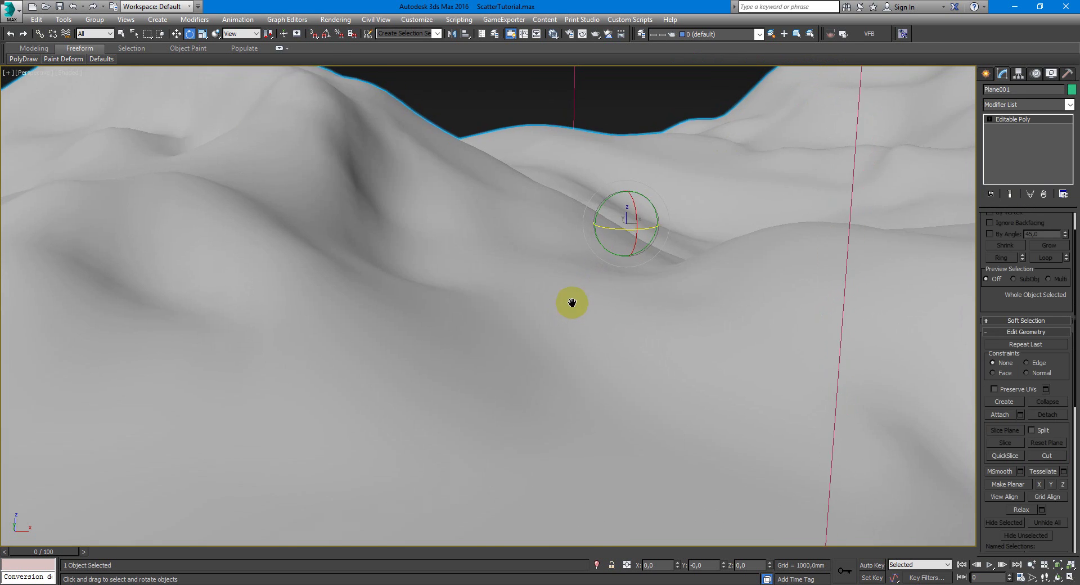
alt+middle_drag(572, 304, 567, 345)
key(w)
click(248, 231)
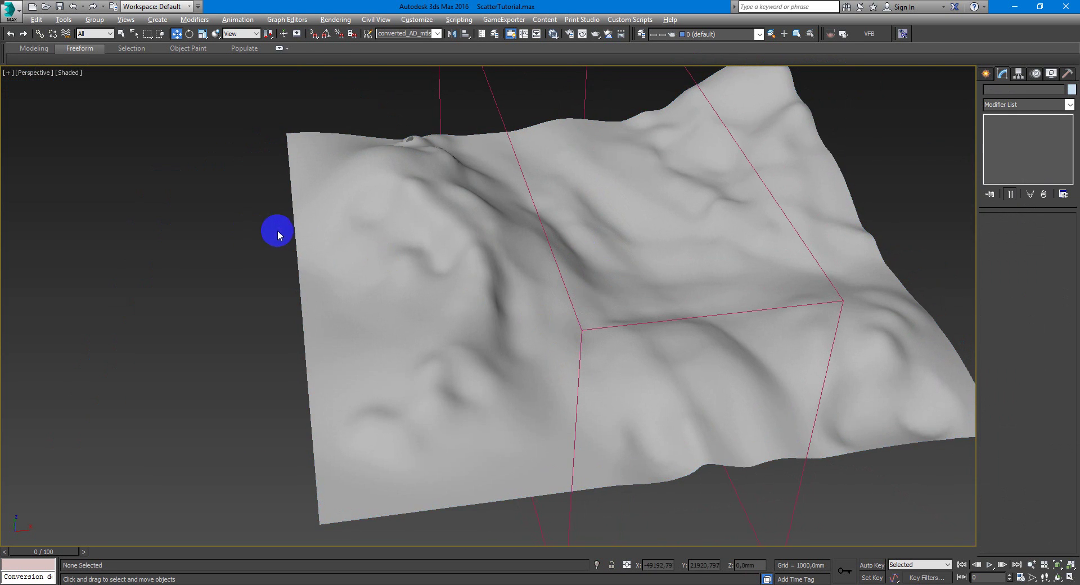
alt+middle_drag(278, 232, 268, 234)
key(m)
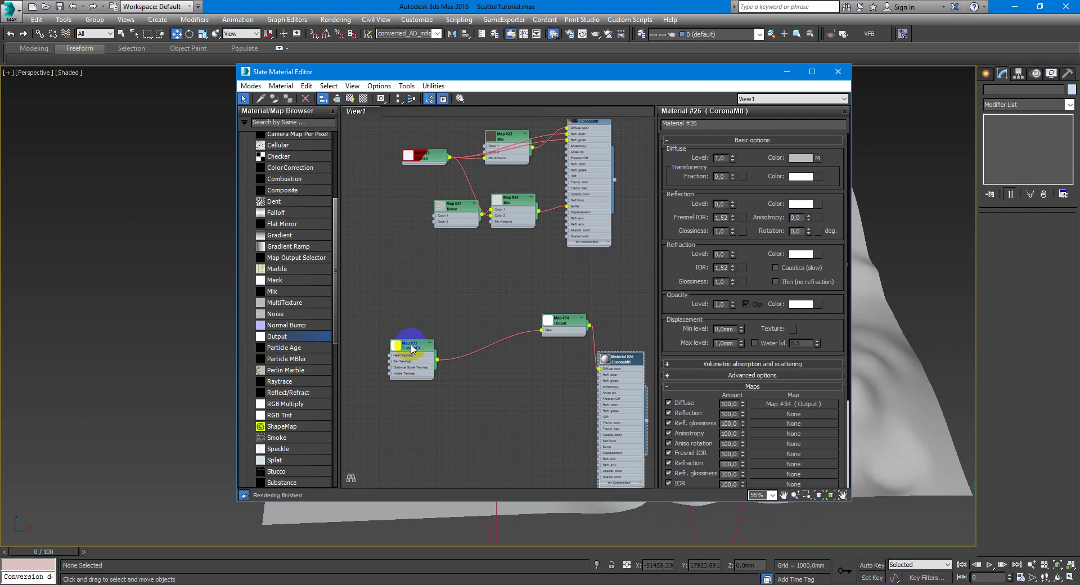
double_click(410, 352)
click(729, 158)
click(698, 188)
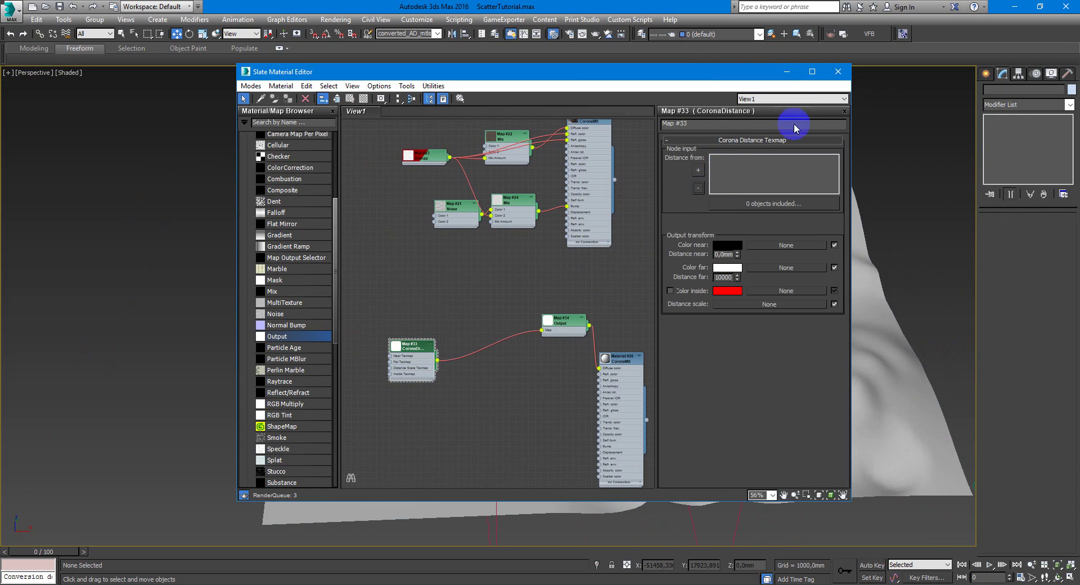
click(839, 73)
- Draw a circle spline with a radius of about 9800 mm over the terrain's left hill in the Top view
middle_drag(632, 251, 608, 299)
alt+middle_drag(631, 223, 610, 239)
key(t)
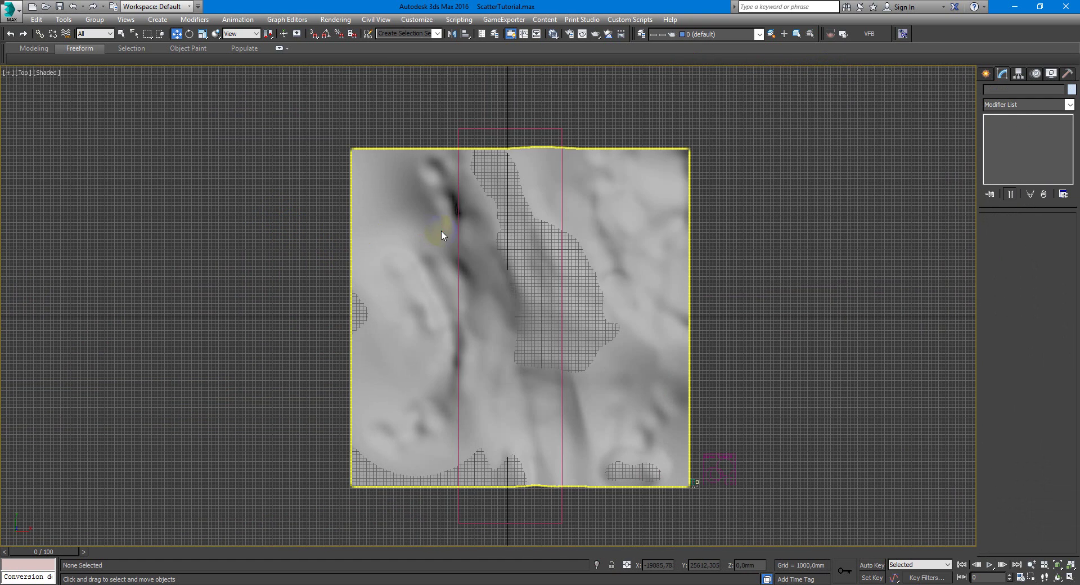
right_click(443, 229)
click(313, 169)
right_click(316, 203)
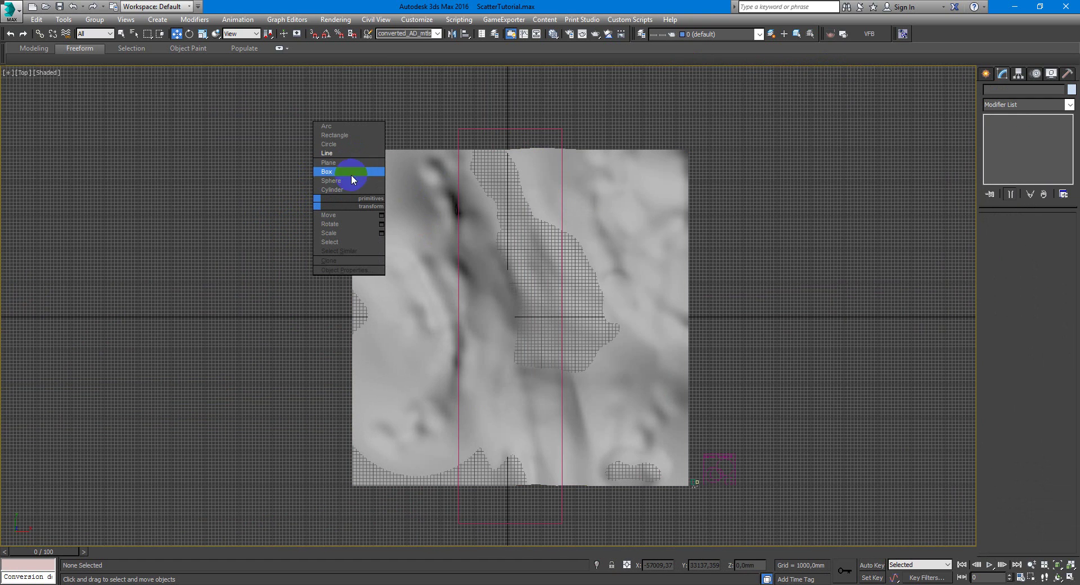
click(358, 145)
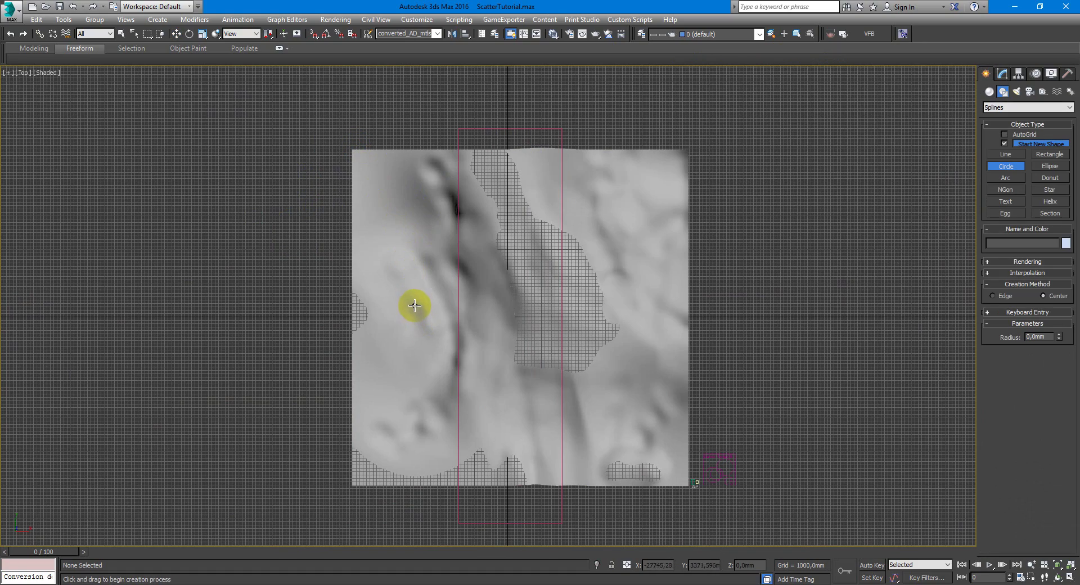
drag(415, 304, 441, 285)
key(w)
key(F3)
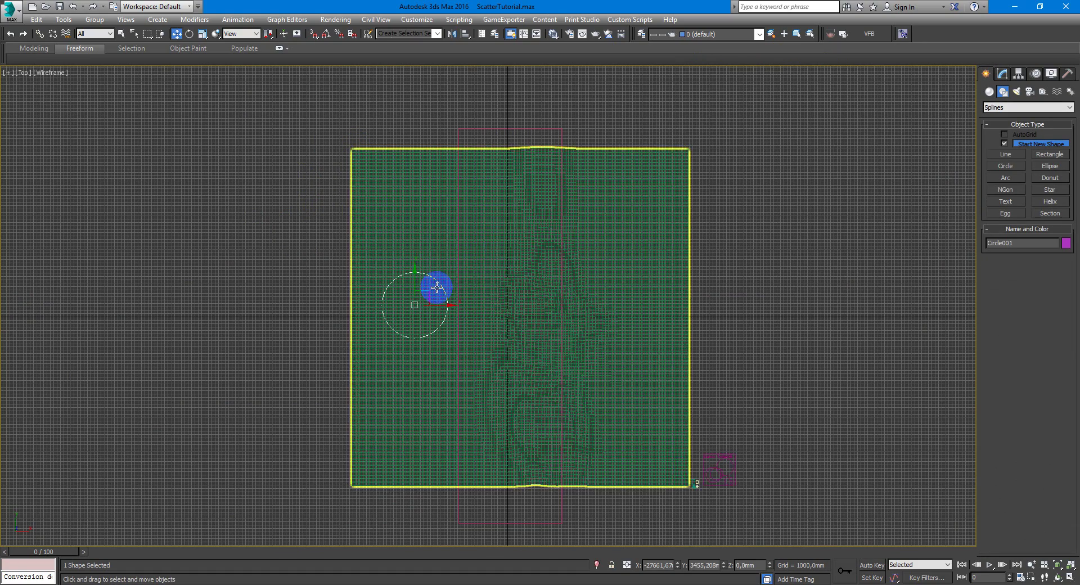
- Extrude the circle by 50000 mm and lower it along Z to about -19941 mm so it passes through the terrain
middle_drag(436, 289, 449, 282)
scroll(448, 283, up, 2)
key(F3)
key(alt+w)
key(alt+w)
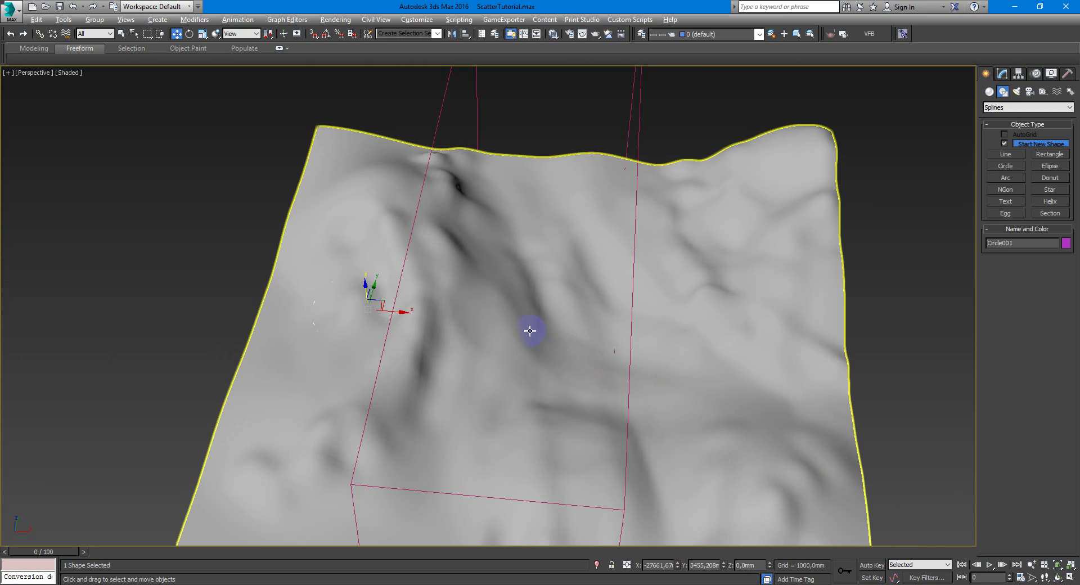
alt+middle_drag(525, 328, 610, 272)
click(1002, 74)
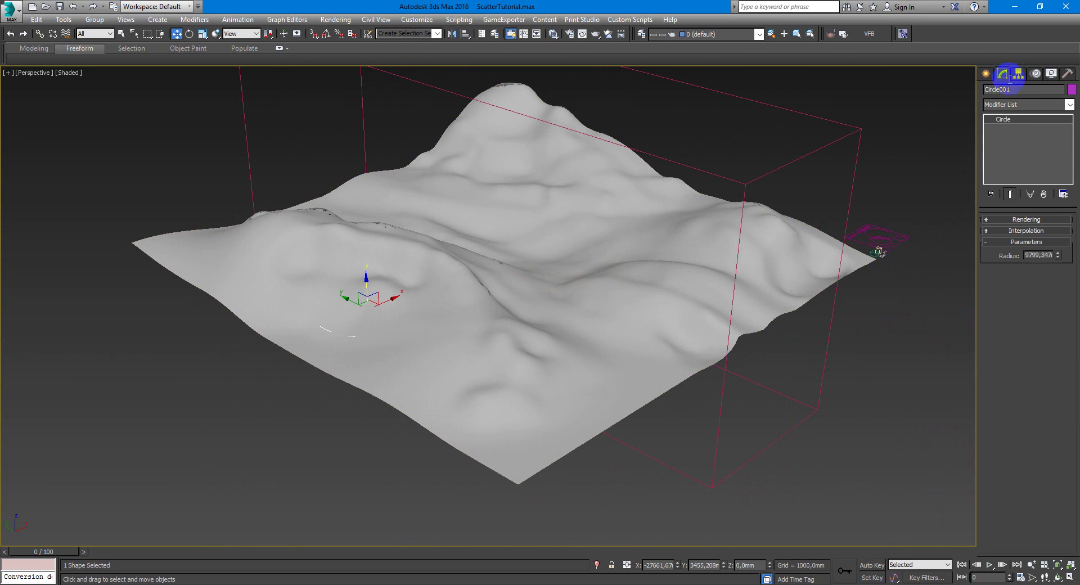
click(1070, 105)
text(ex)
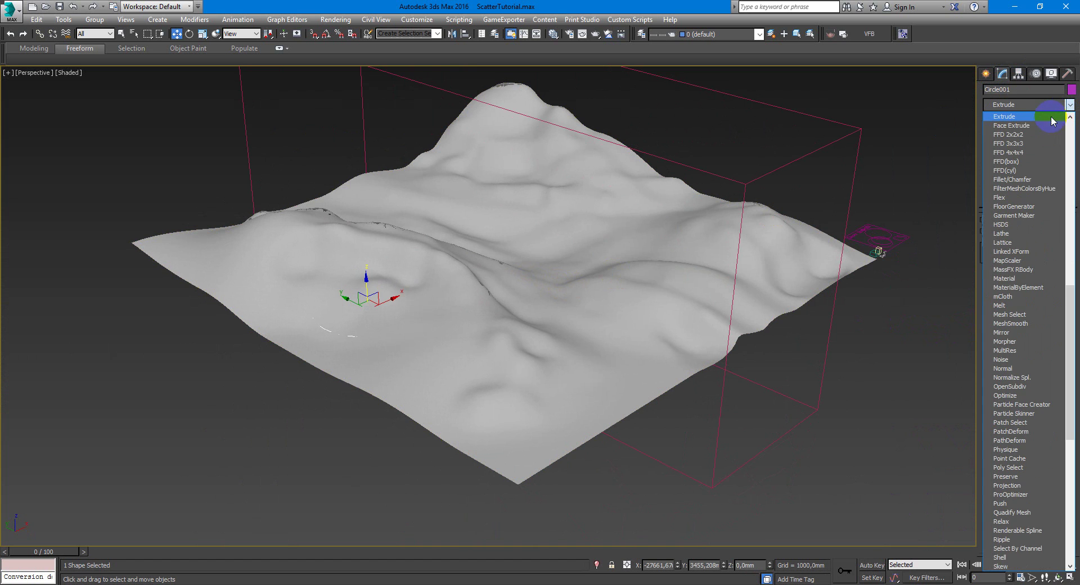
click(1038, 119)
alt+middle_drag(523, 306, 495, 296)
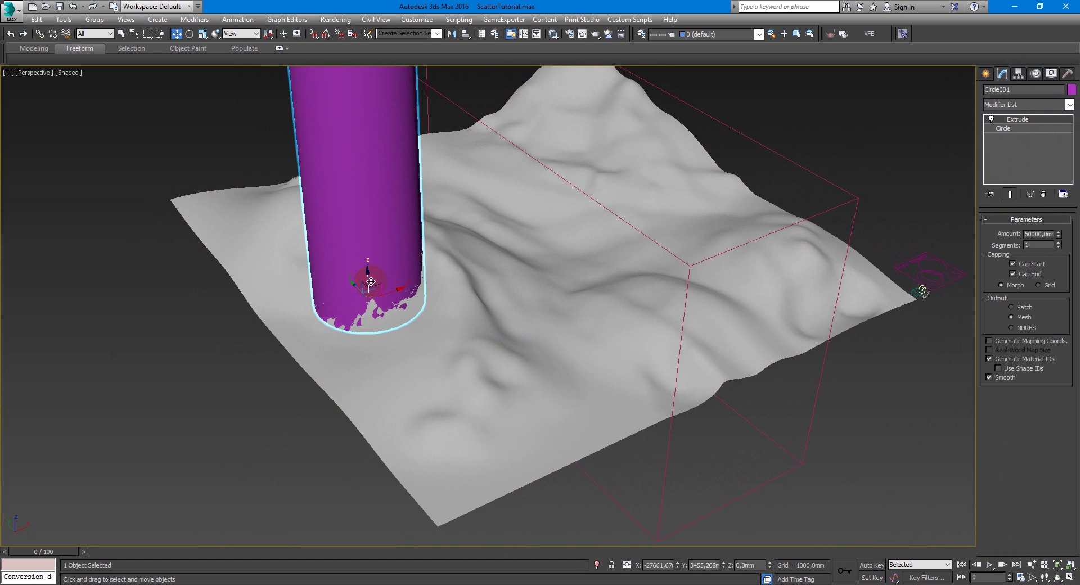
drag(366, 270, 370, 354)
alt+middle_drag(371, 356, 472, 306)
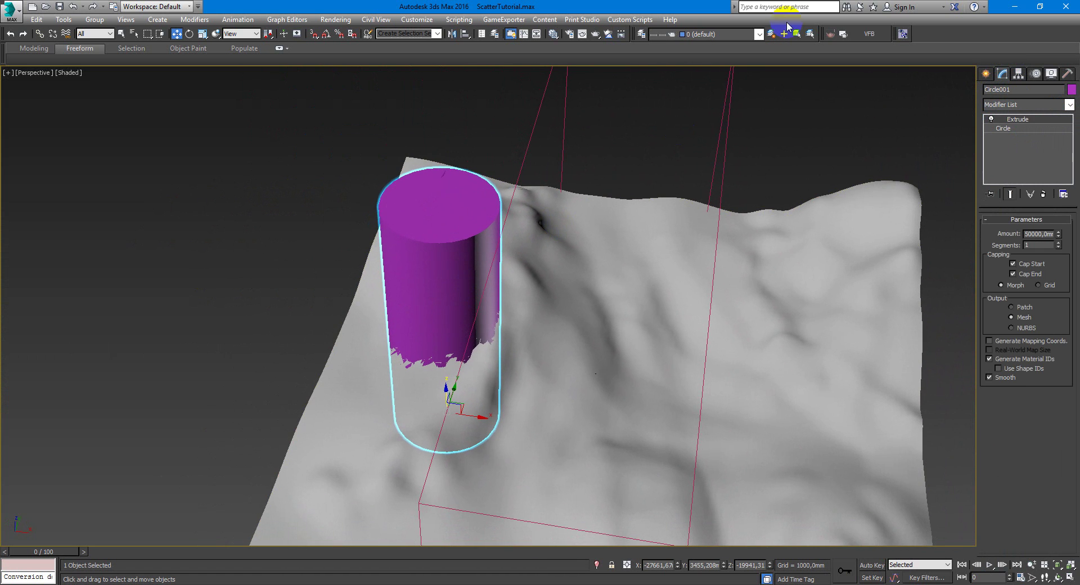
- Start the interactive render and add the extruded circle to the CoronaDistance map's Distance from list
click(843, 34)
key(m)
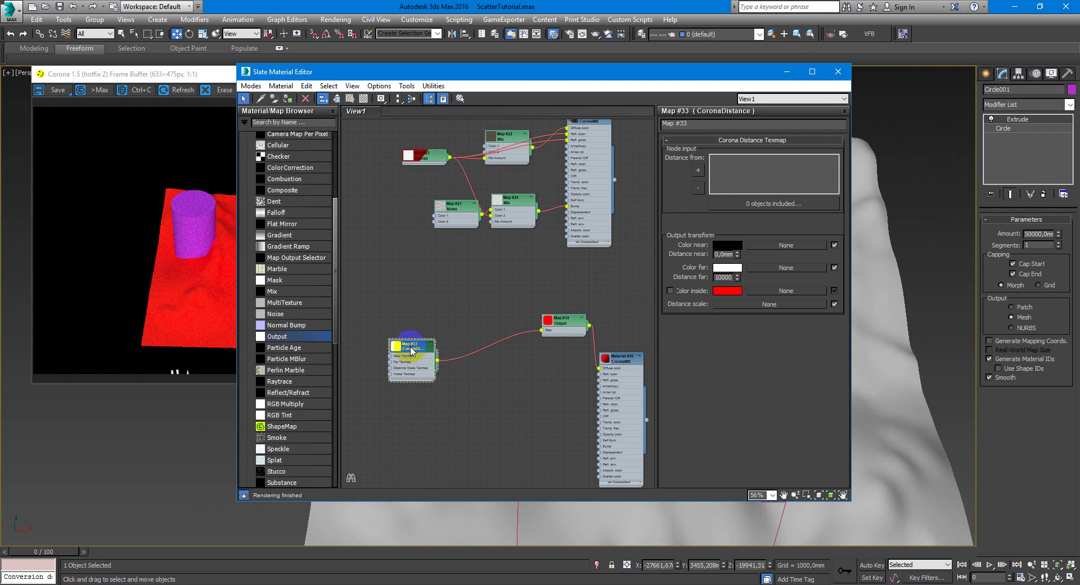
click(701, 174)
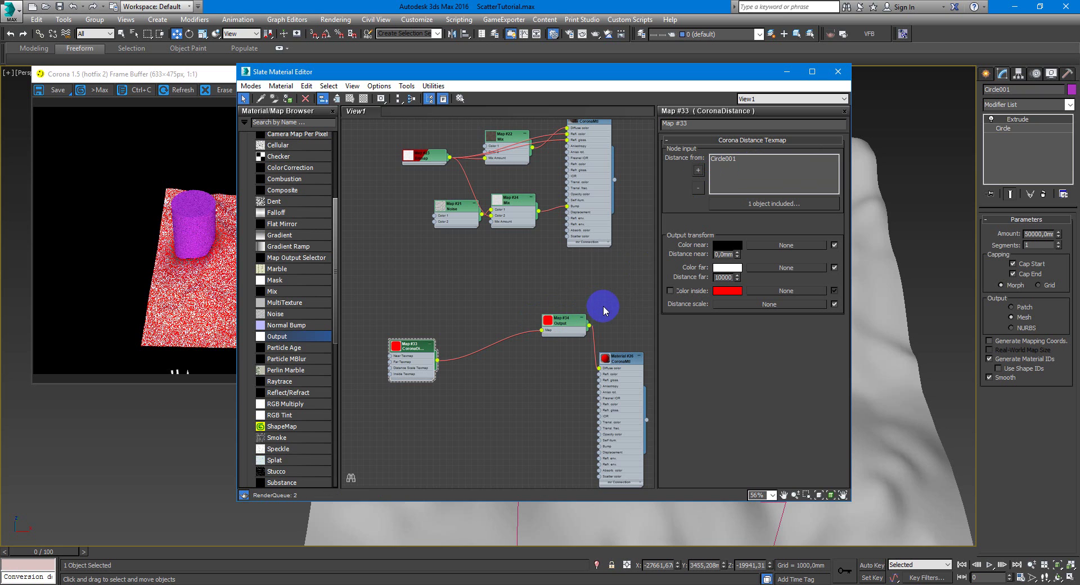
click(798, 72)
- Set the extruded circle to Display as Box and make it non-renderable in its object properties
scroll(784, 270, up, 3)
alt+middle_drag(783, 270, 600, 260)
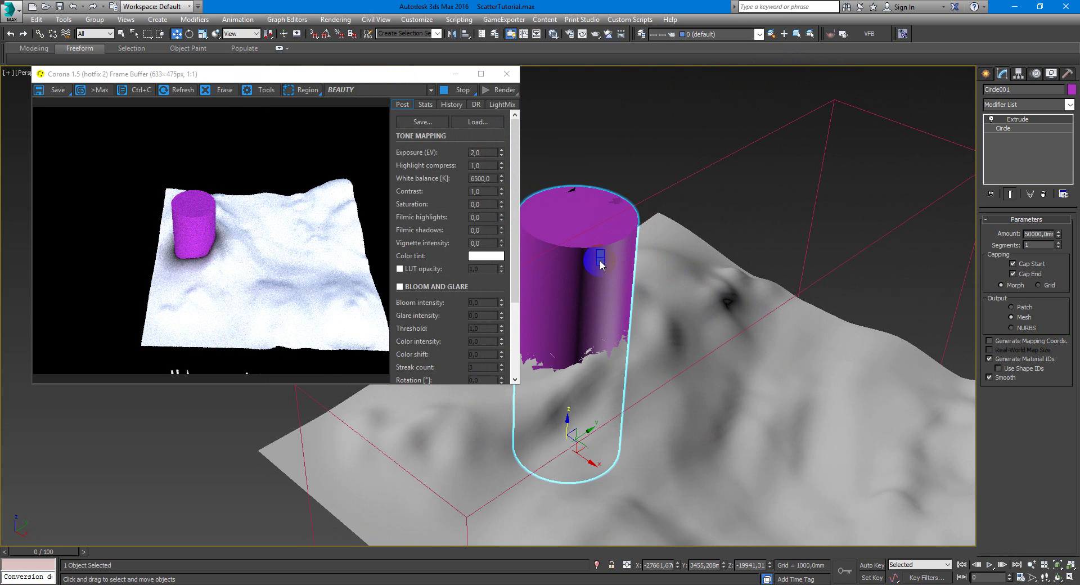
right_click(600, 260)
click(636, 345)
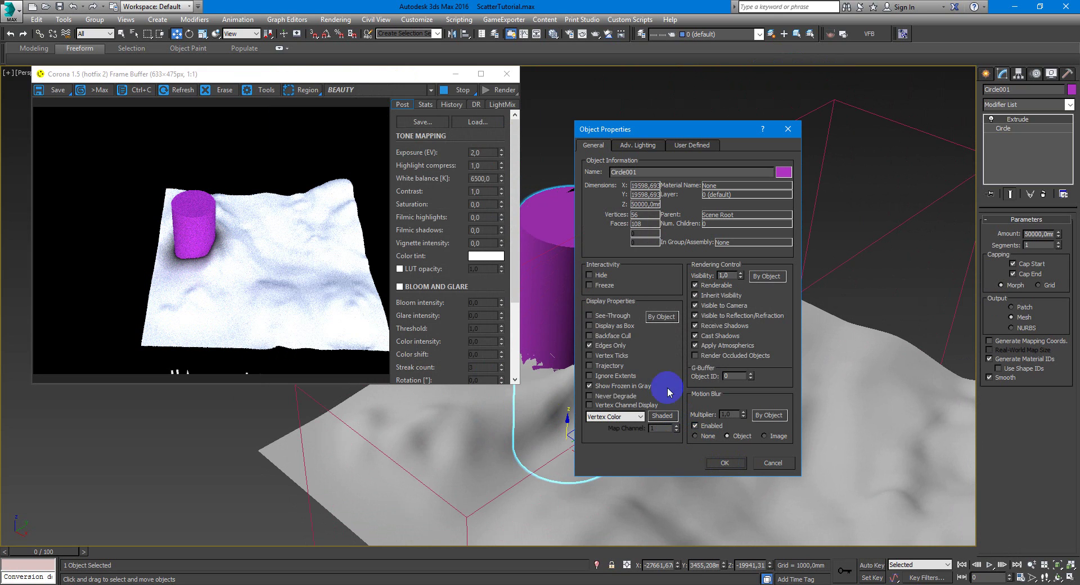
click(619, 326)
click(706, 286)
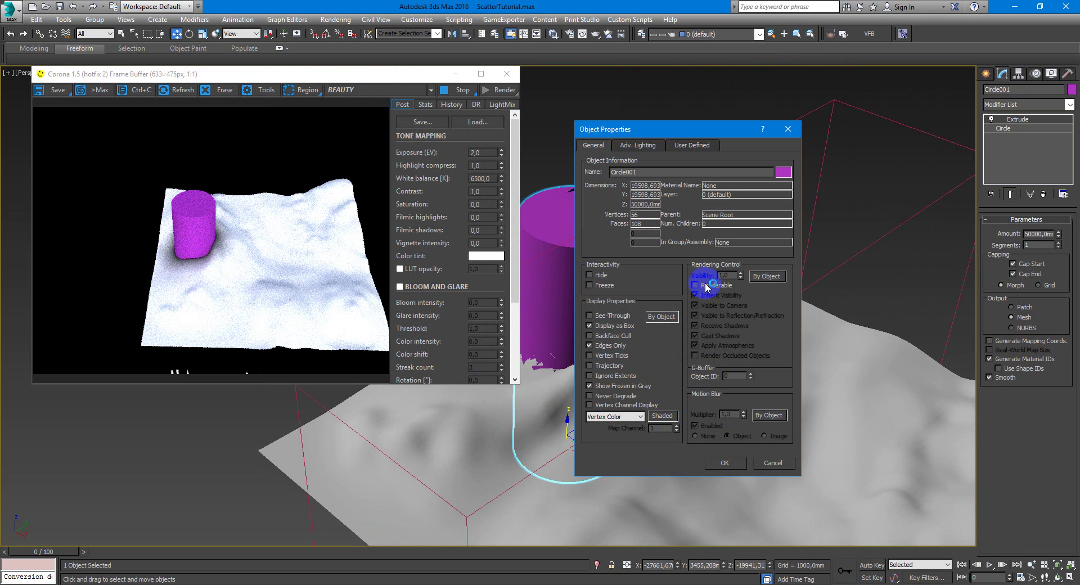
click(794, 133)
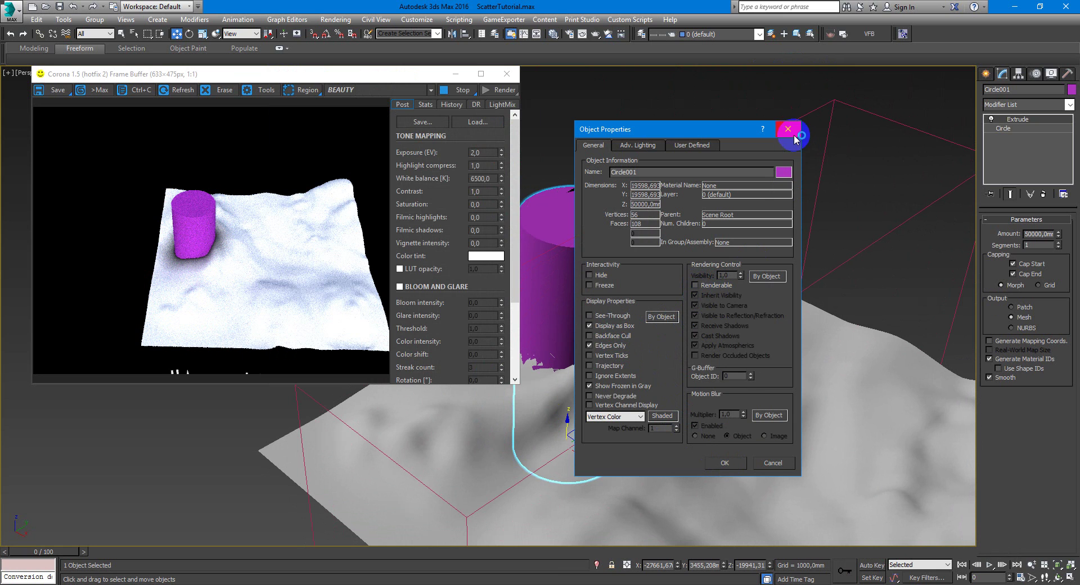
click(728, 460)
alt+middle_drag(616, 401, 635, 404)
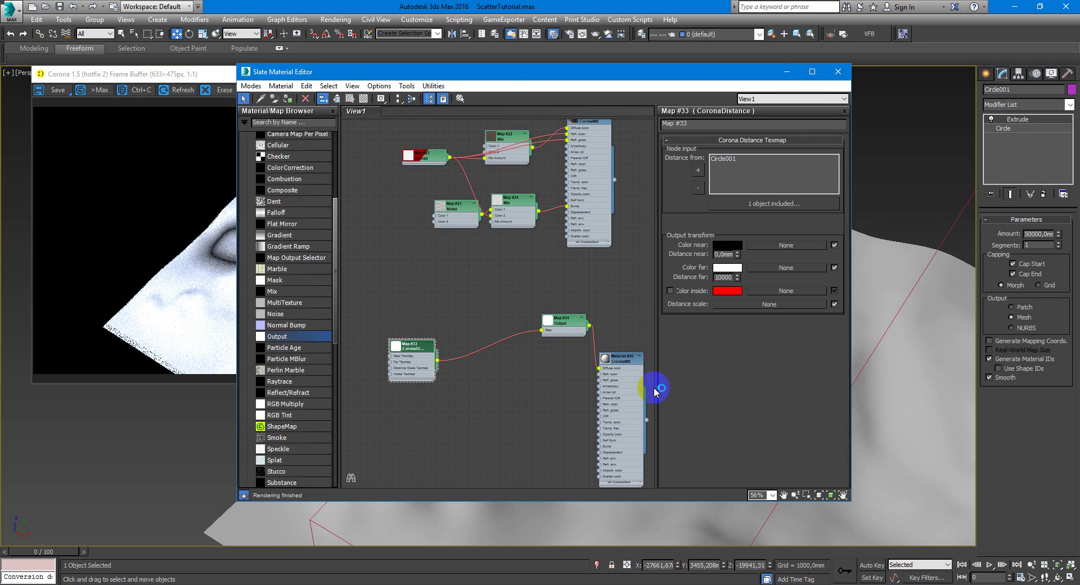
- Enable Color inside on the CoronaDistance map
drag(655, 387, 575, 333)
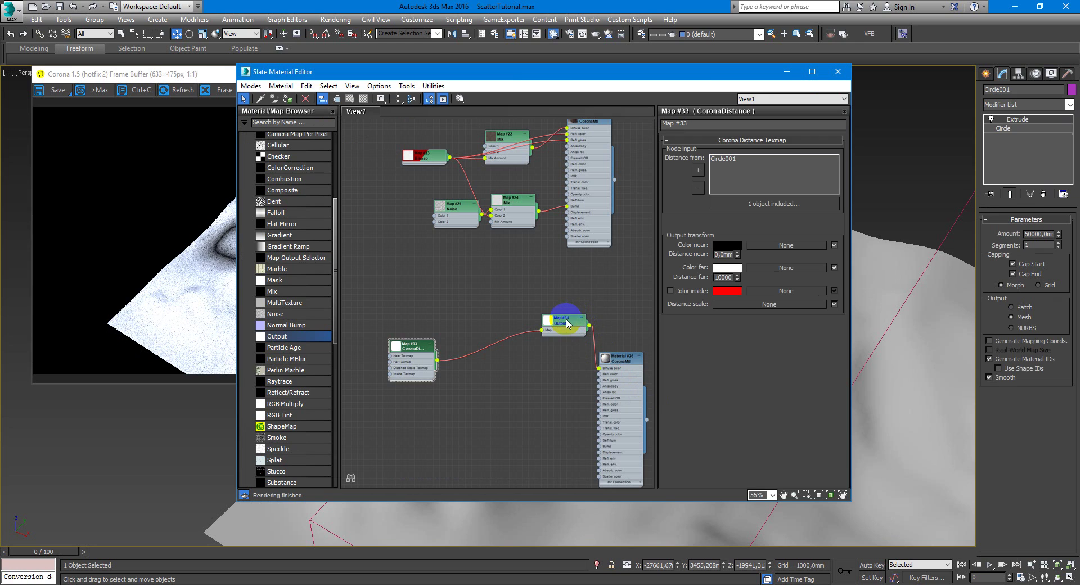
click(566, 320)
double_click(567, 325)
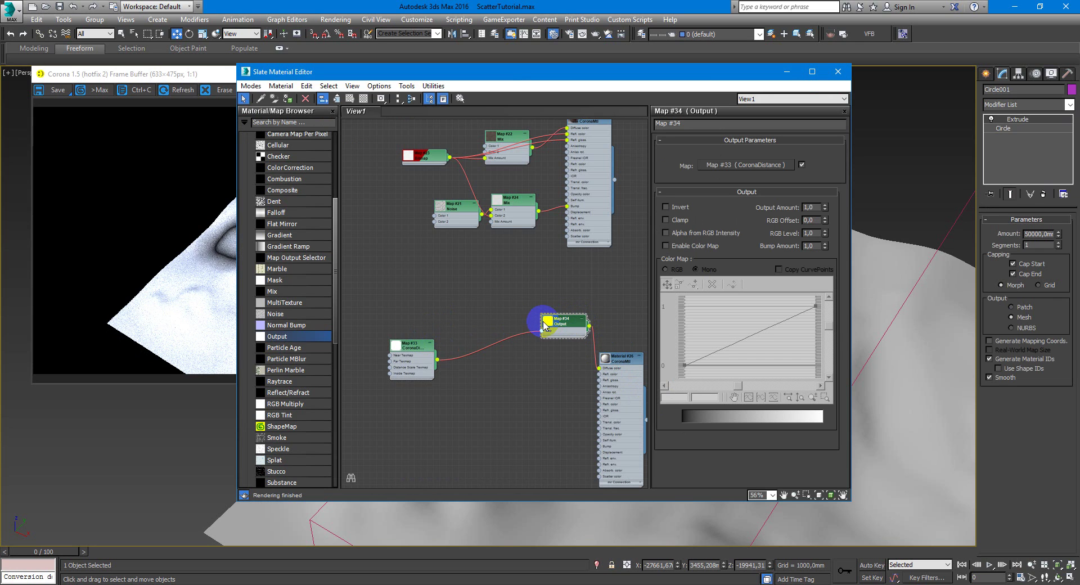
double_click(425, 343)
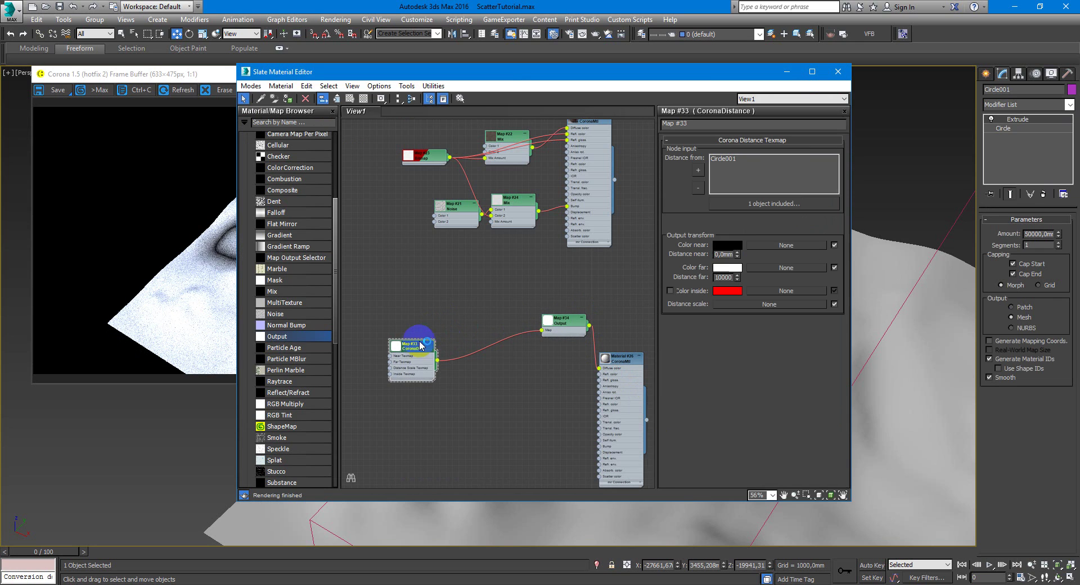
click(681, 291)
- Change the CoronaDistance map's Color inside to black
drag(675, 74, 846, 75)
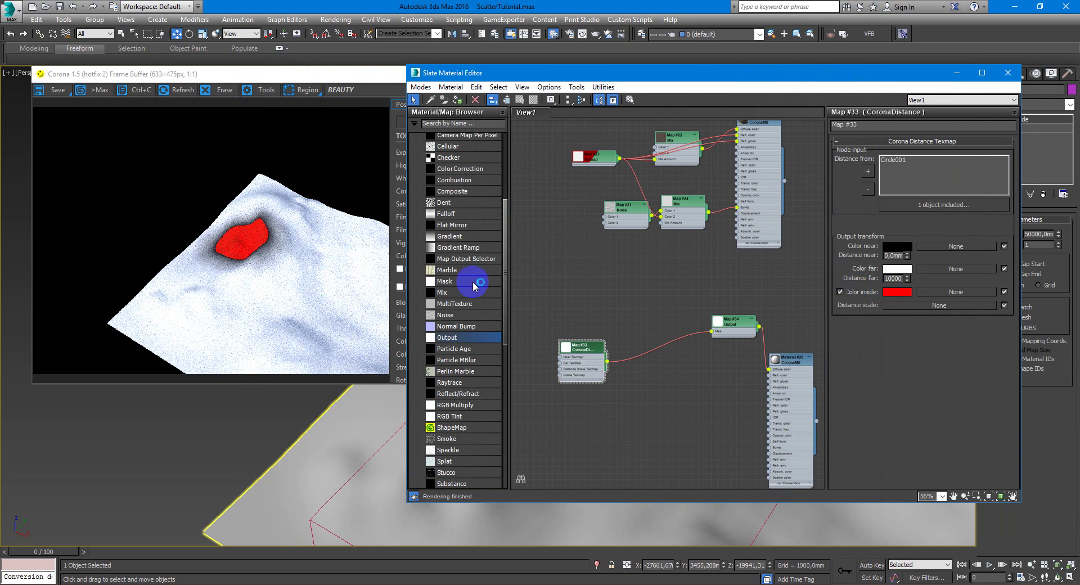
click(897, 292)
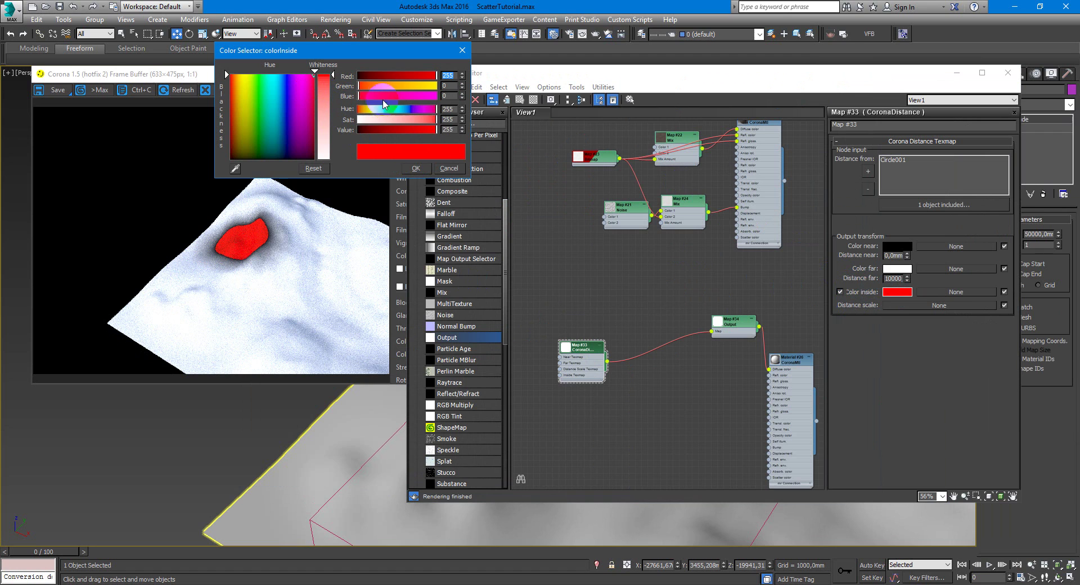
drag(387, 135, 360, 130)
click(416, 168)
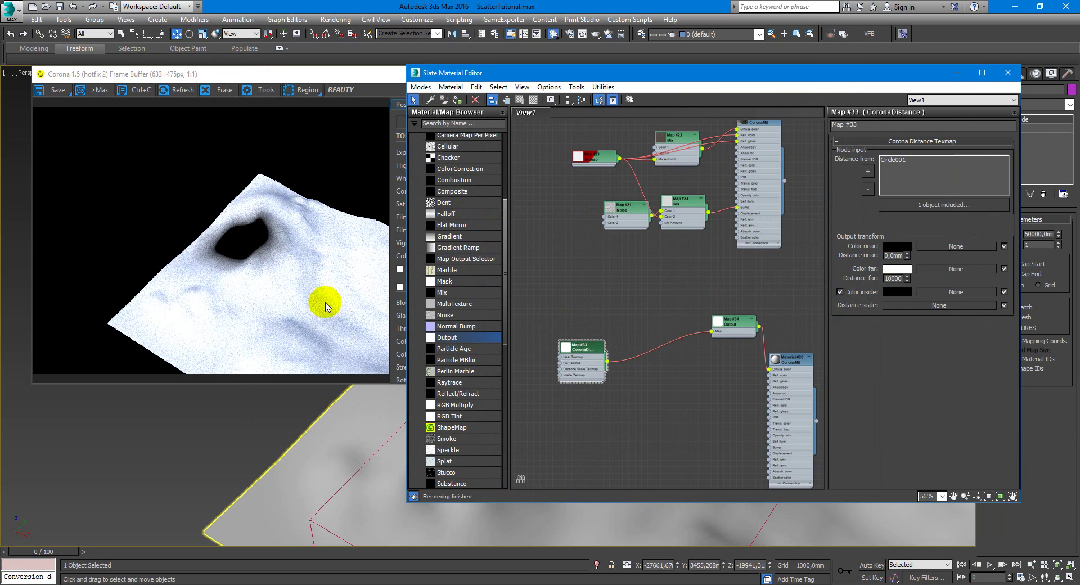
click(252, 243)
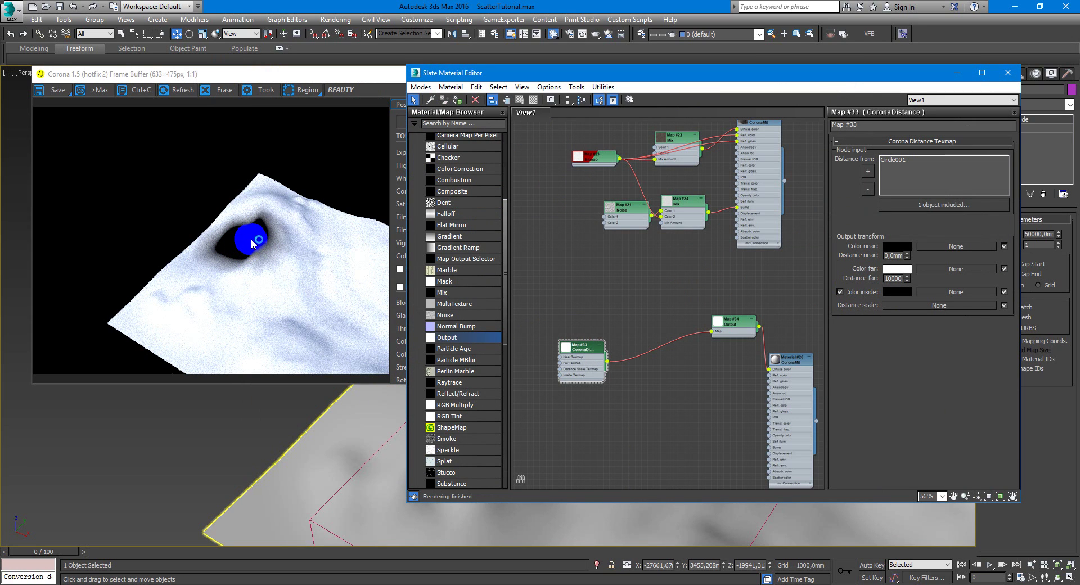